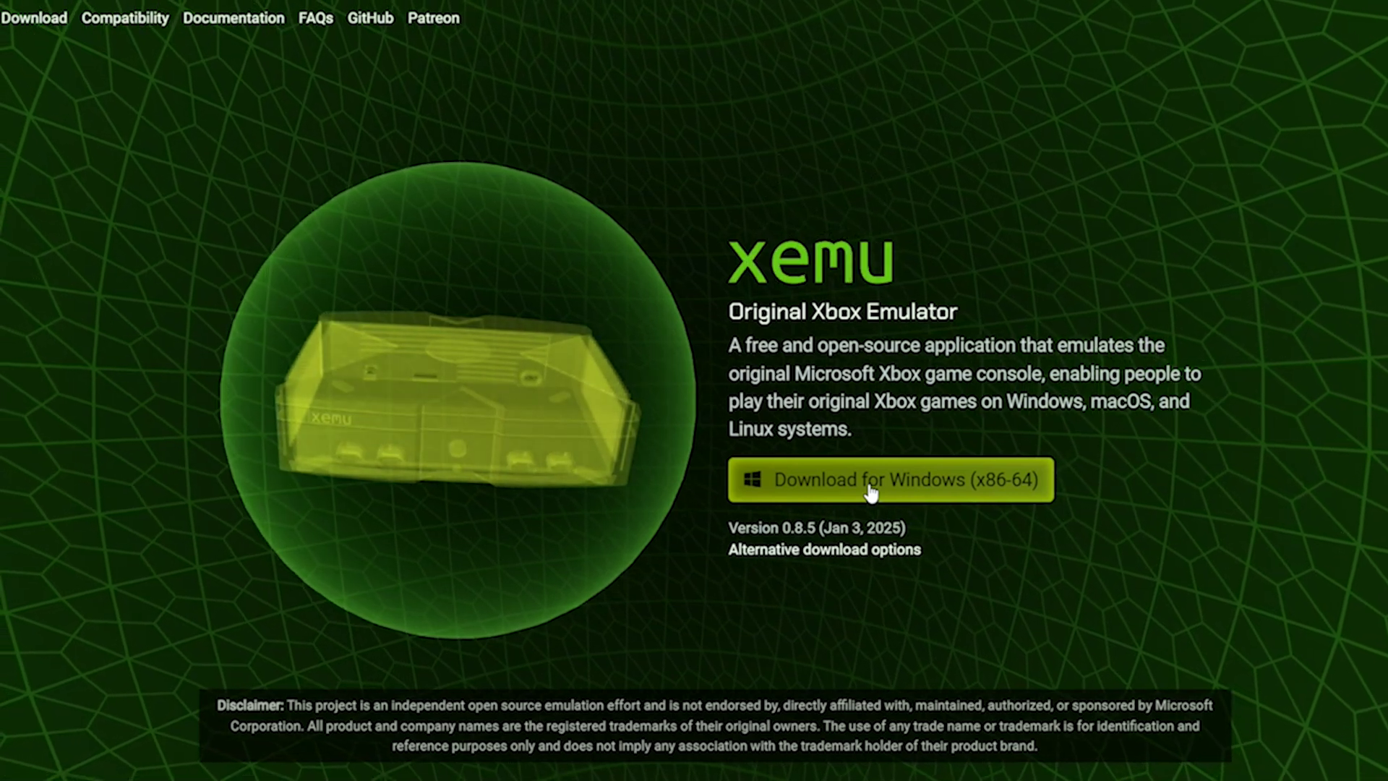
# - Download xemu for Windows (x86-64) and the pre-formatted Xbox hard disk image offered in the Required Files documentation
pyautogui.click(870, 486)
pyautogui.click(35, 17)
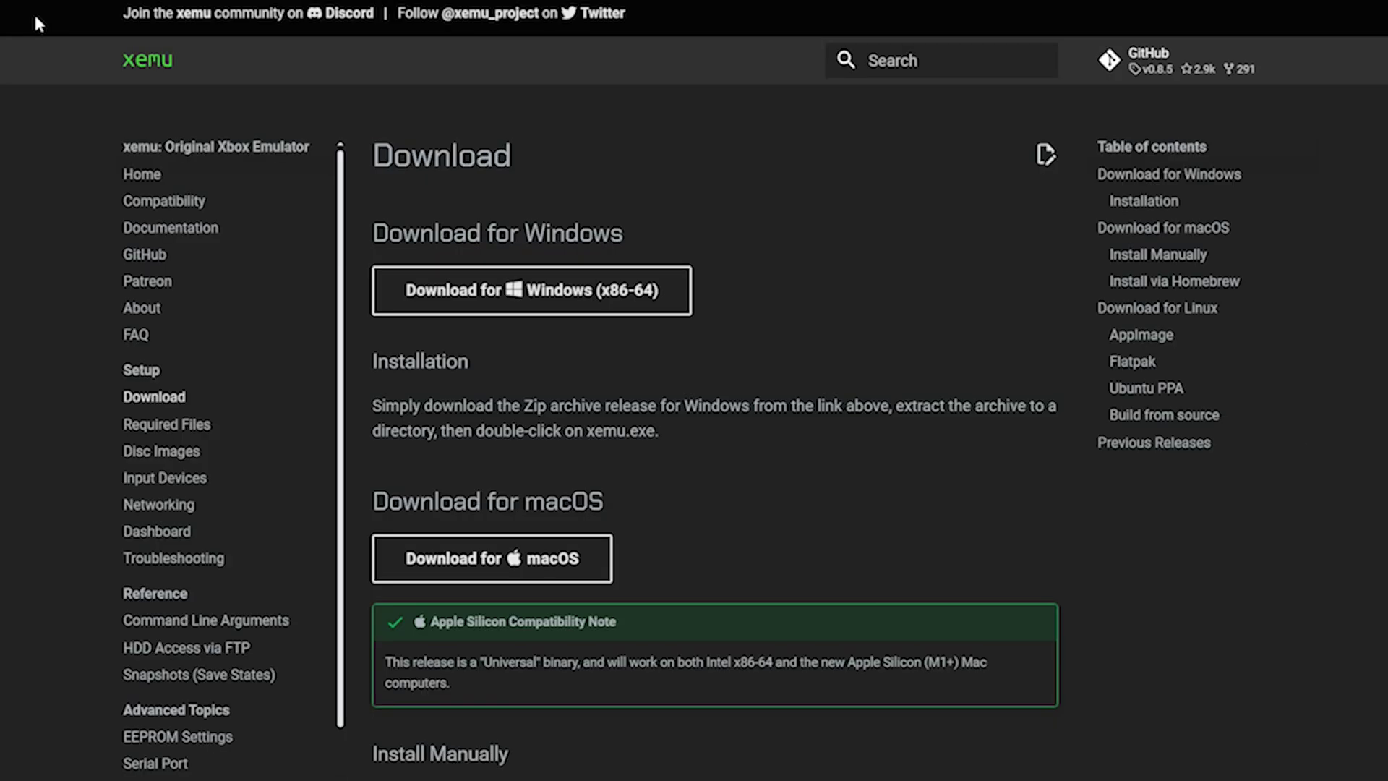
pyautogui.click(190, 430)
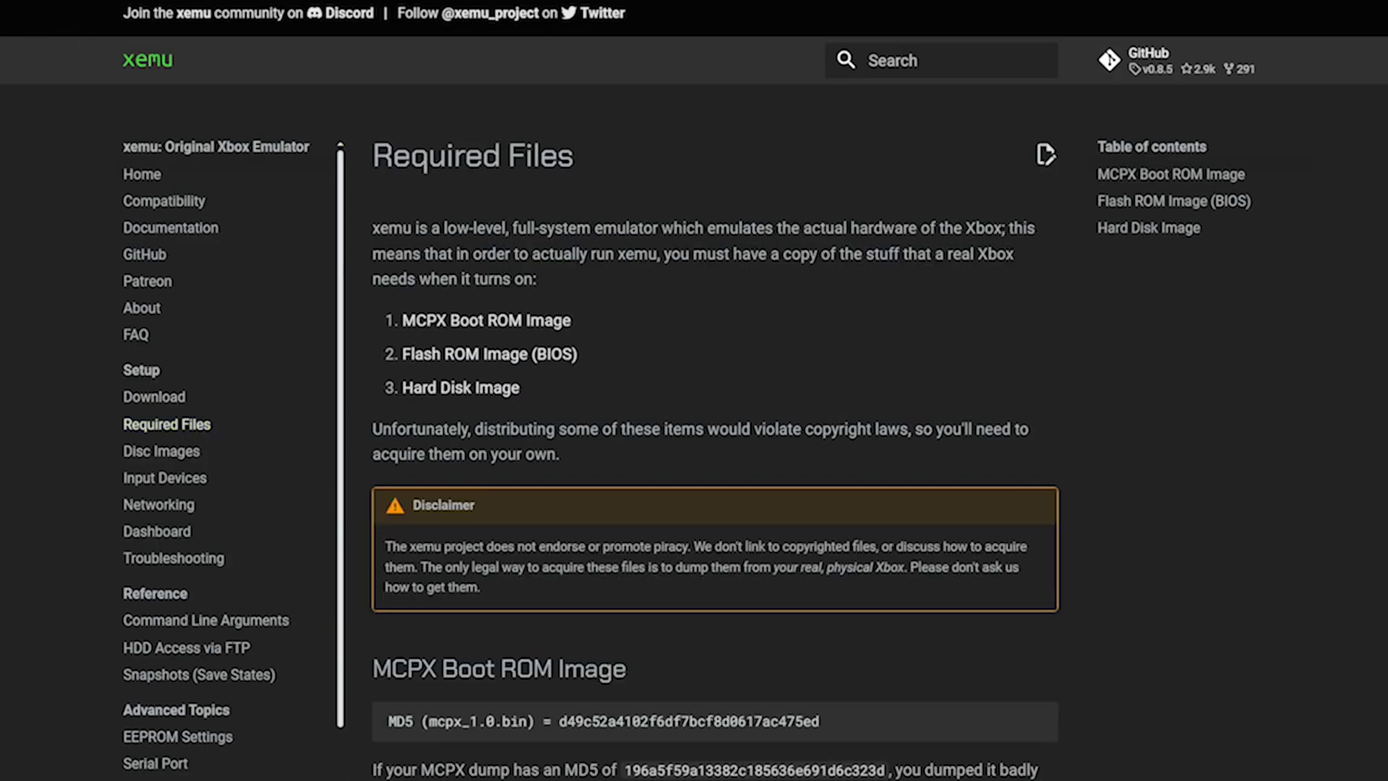
pyautogui.scroll(-5, 694, 391)
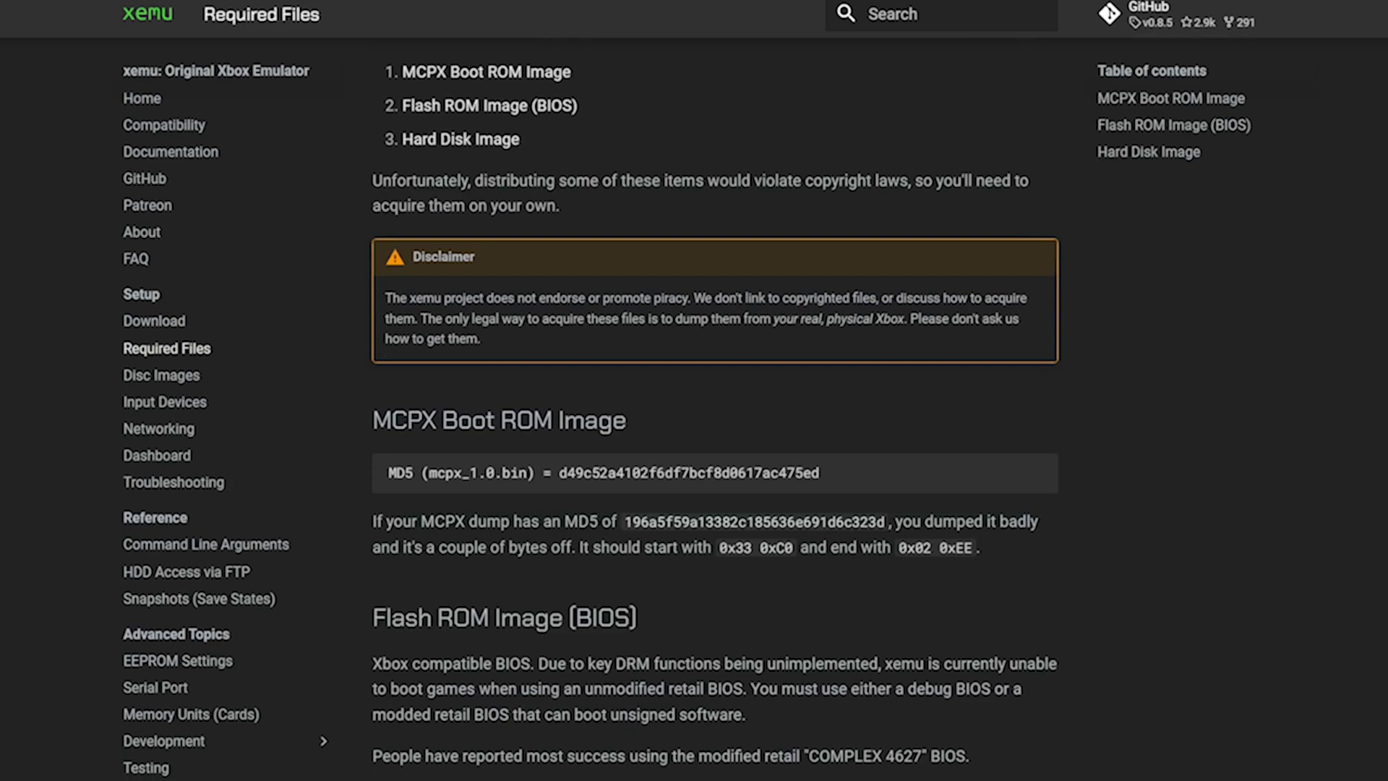
pyautogui.scroll(-3, 694, 390)
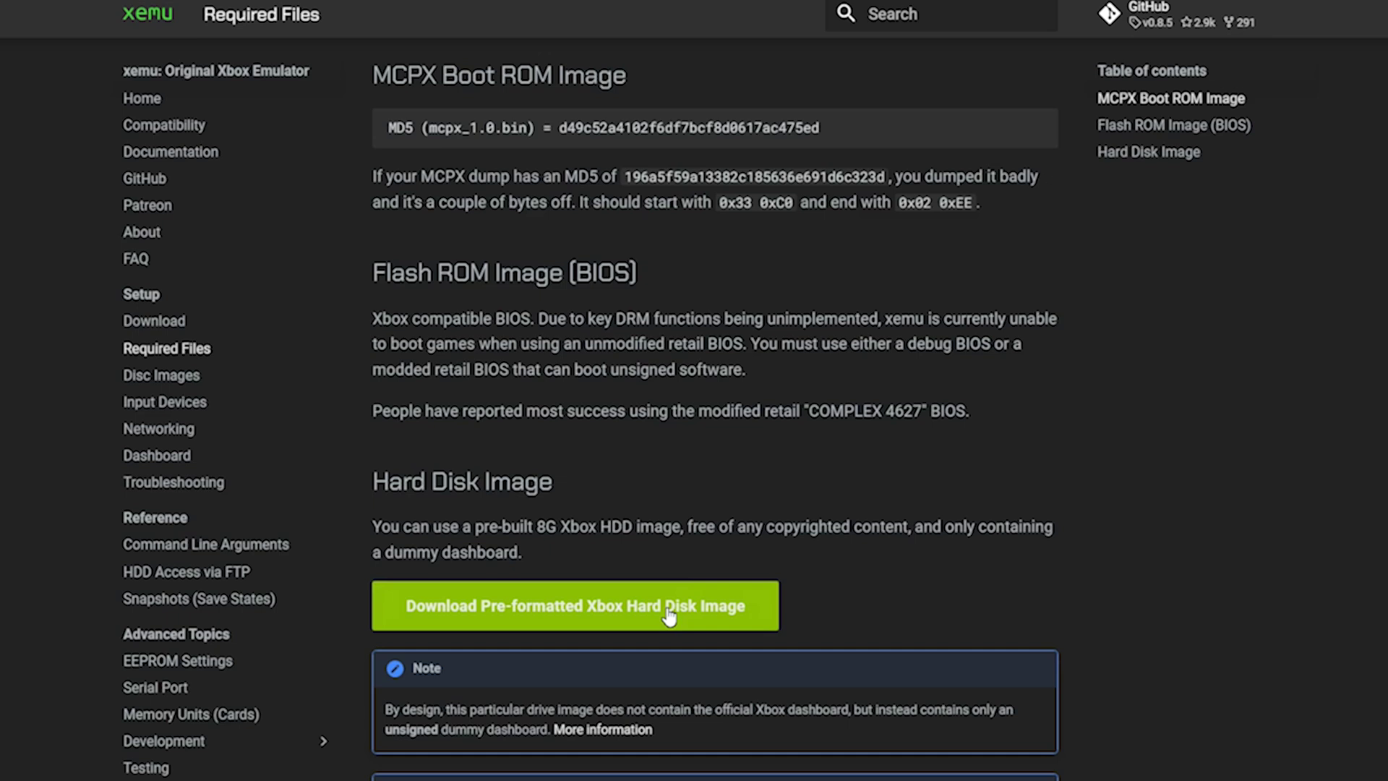
pyautogui.click(669, 615)
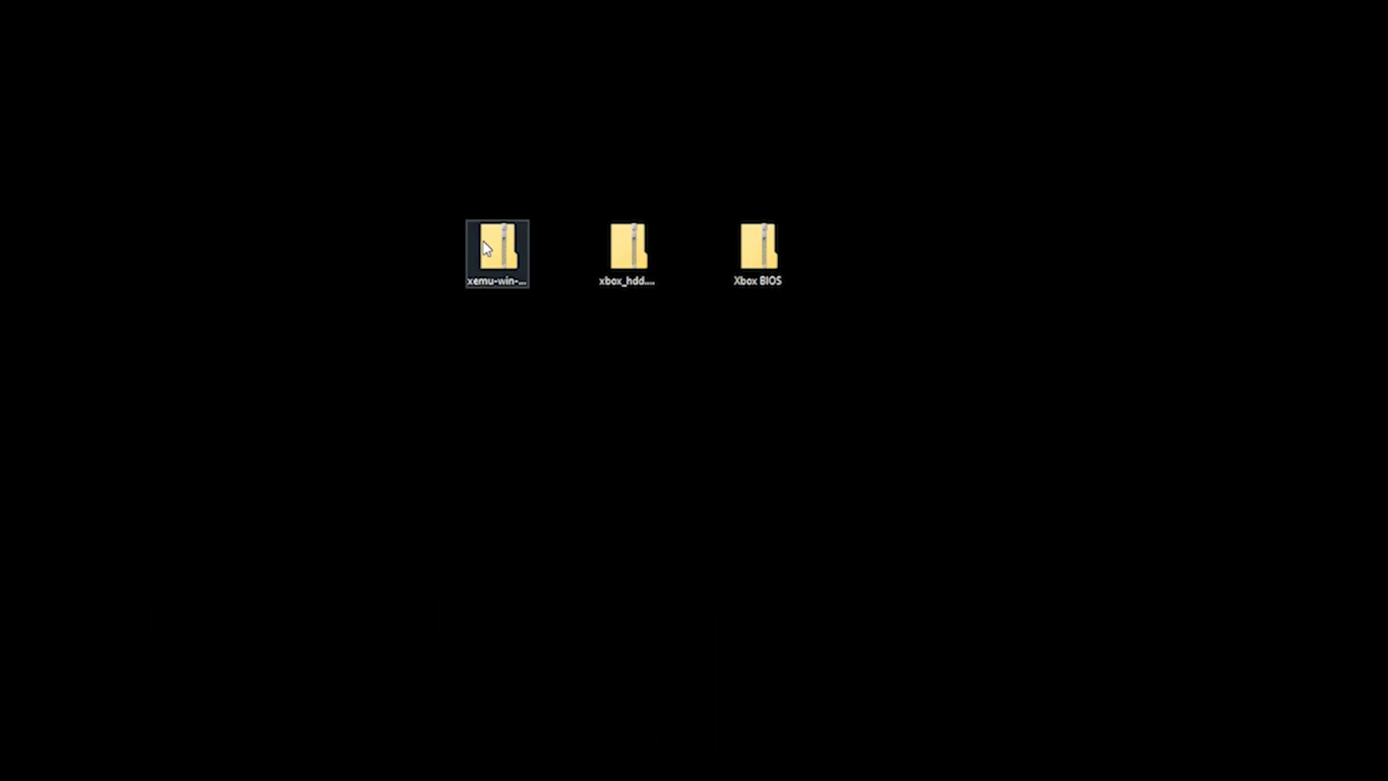
# - Extract the xemu-win-x86_64-release archive into its own folder with 7-Zip and delete the original zip
pyautogui.rightClick(488, 248)
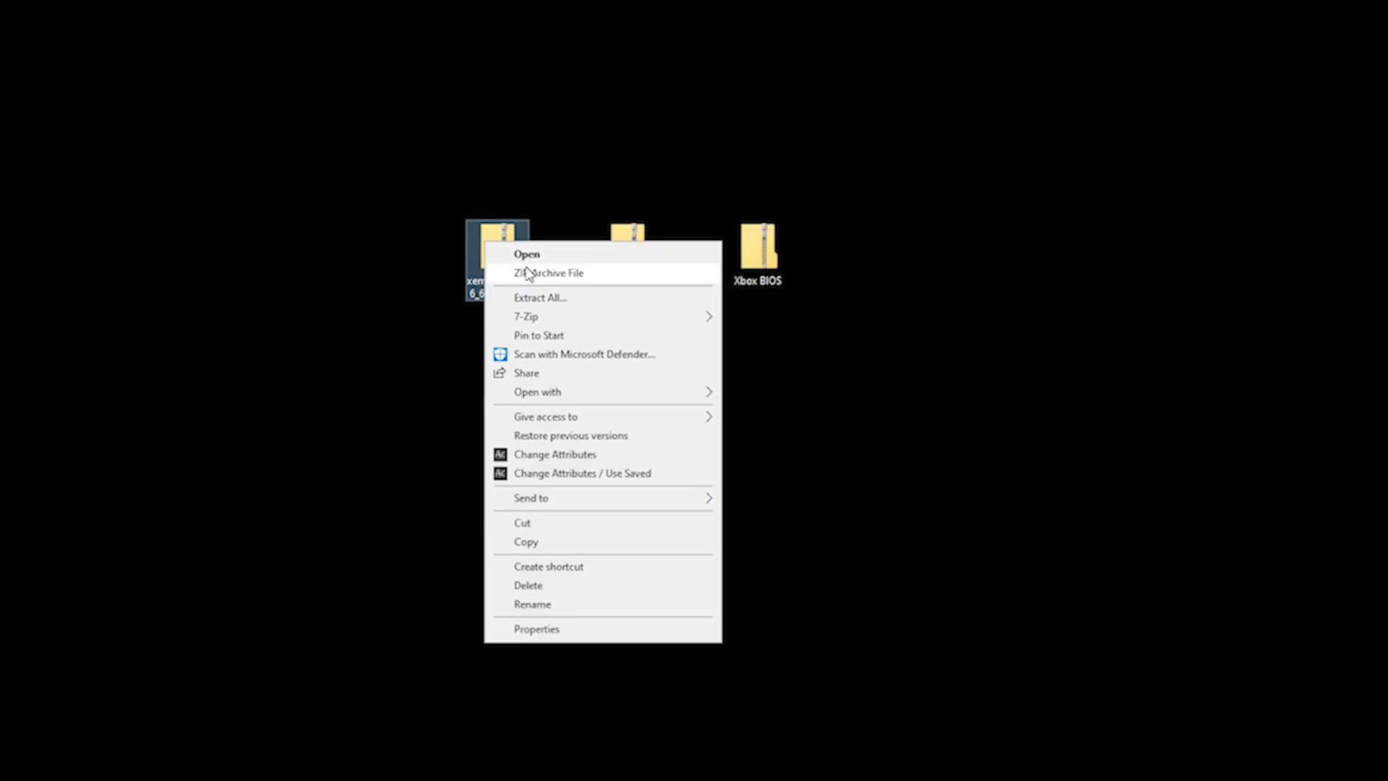
pyautogui.moveTo(554, 323)
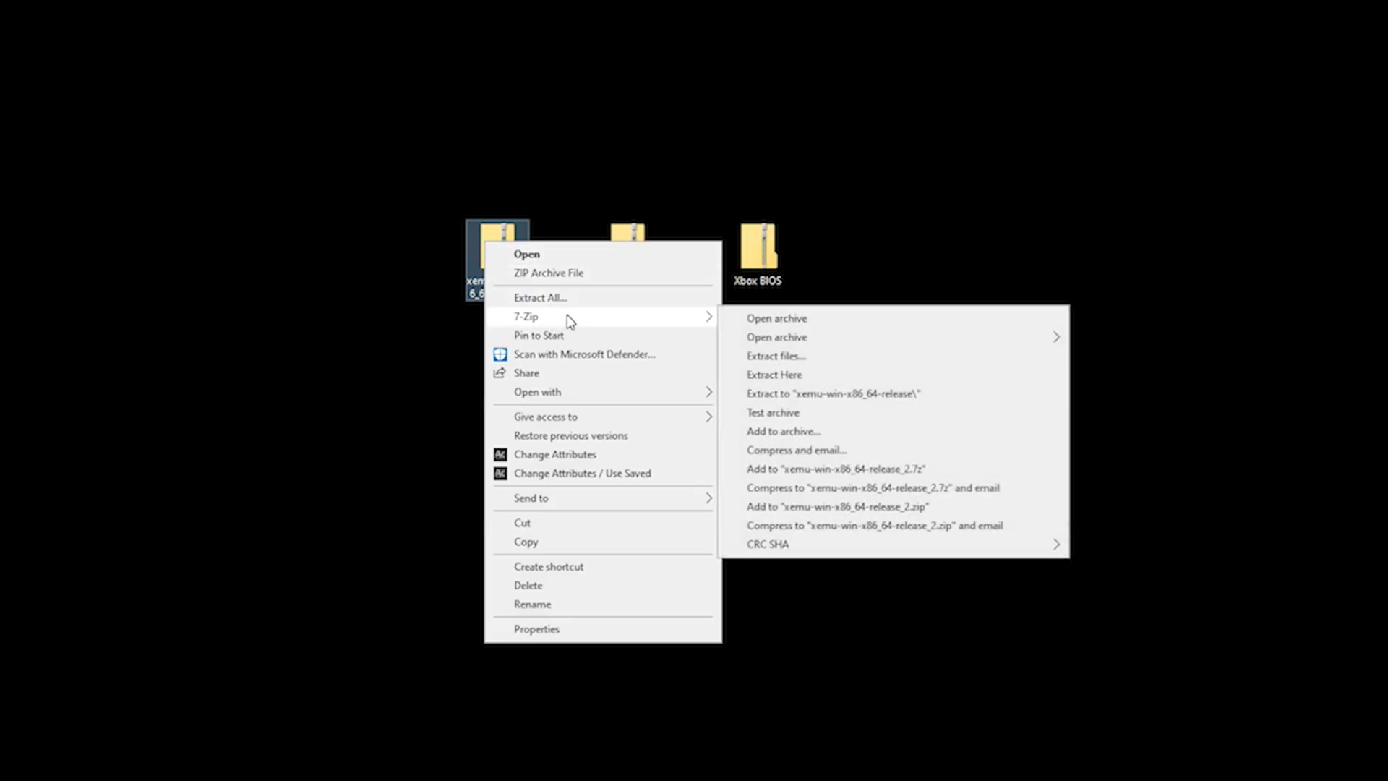
pyautogui.click(839, 403)
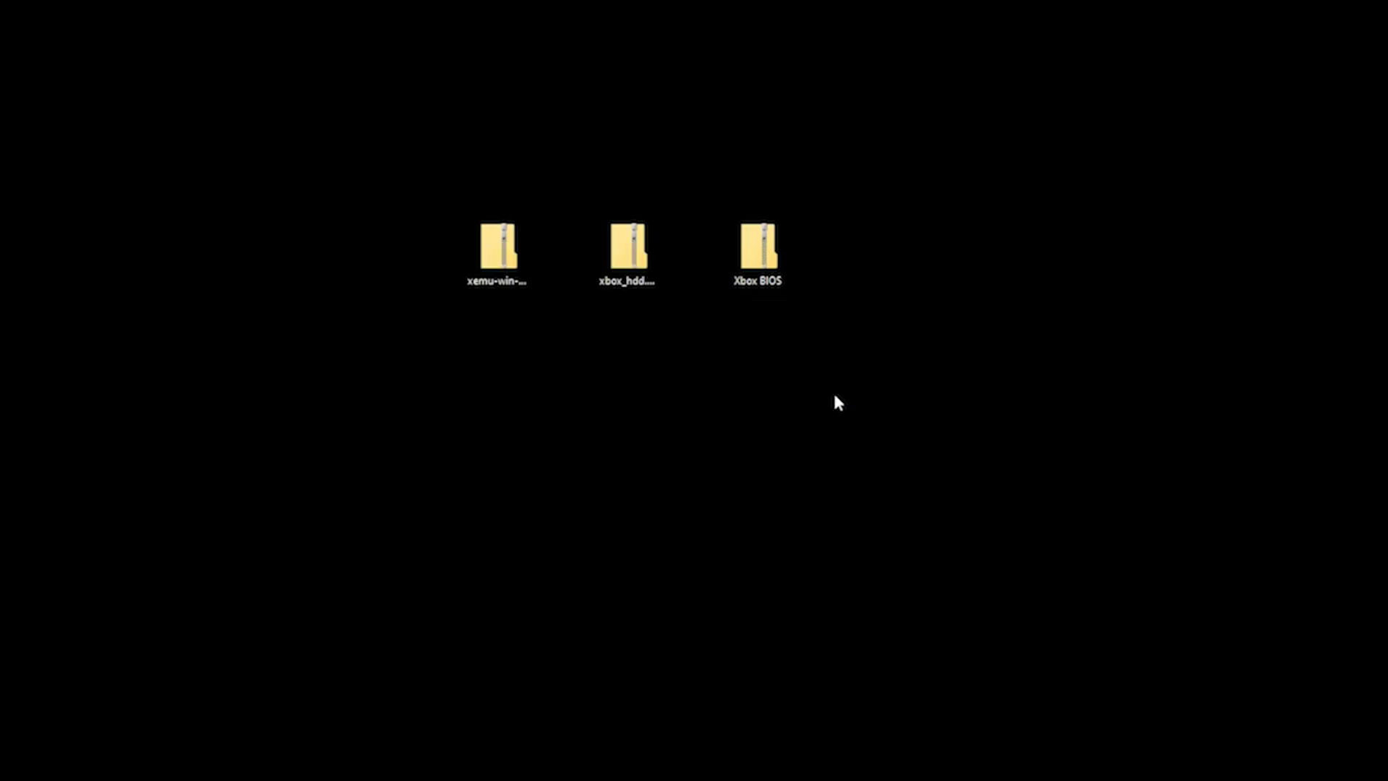
pyautogui.rightClick(491, 251)
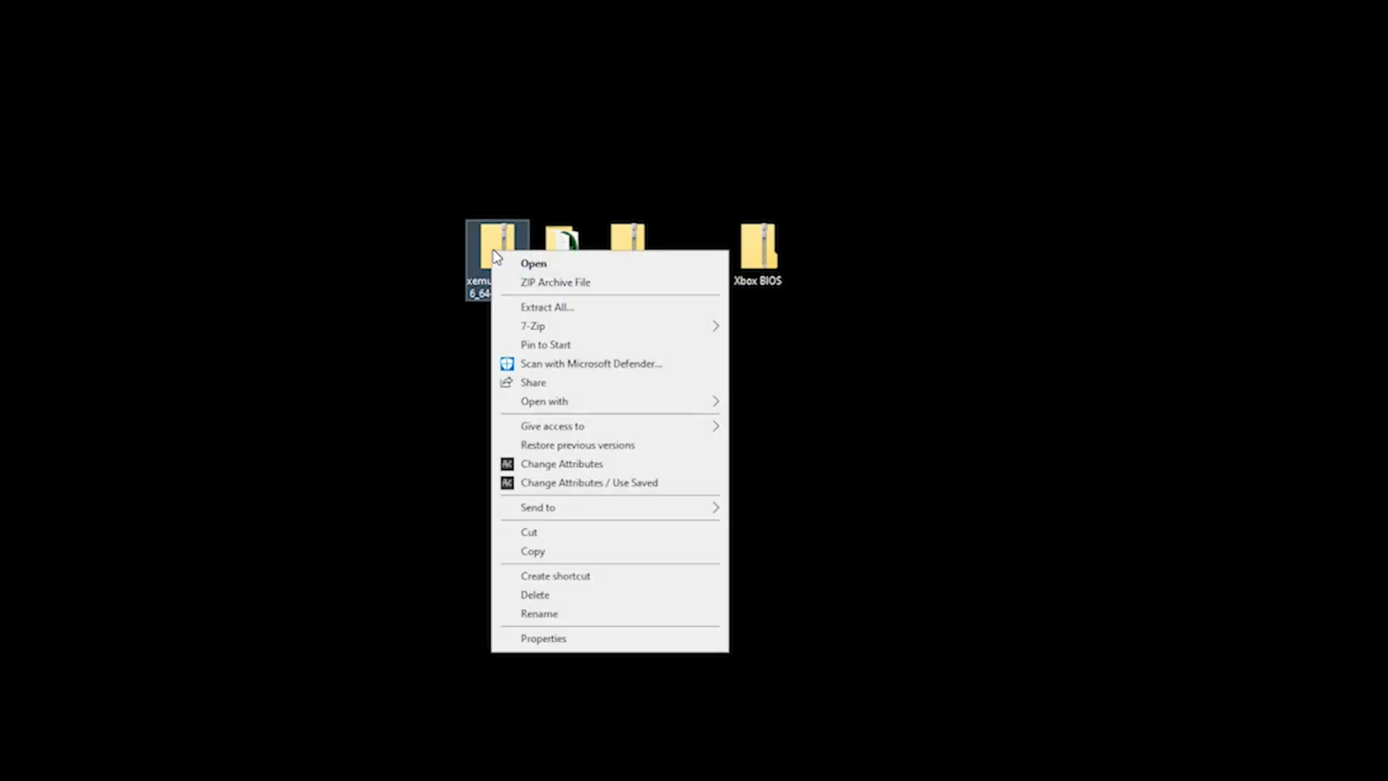
pyautogui.click(591, 596)
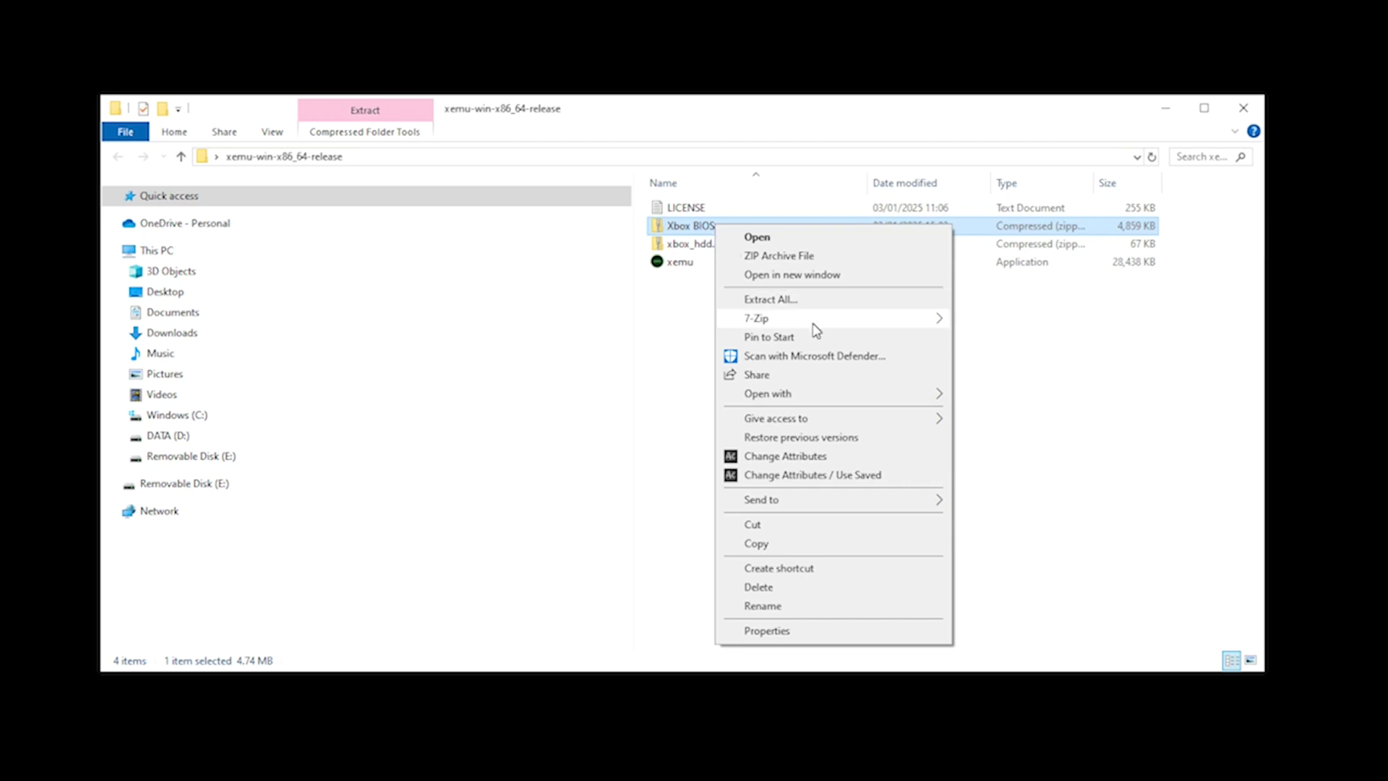
# - Extract the Xbox BIOS archive into its own subfolder of xemu-win-x86_64-release with 7-Zip and delete the zip
pyautogui.moveTo(813, 323)
pyautogui.click(1086, 398)
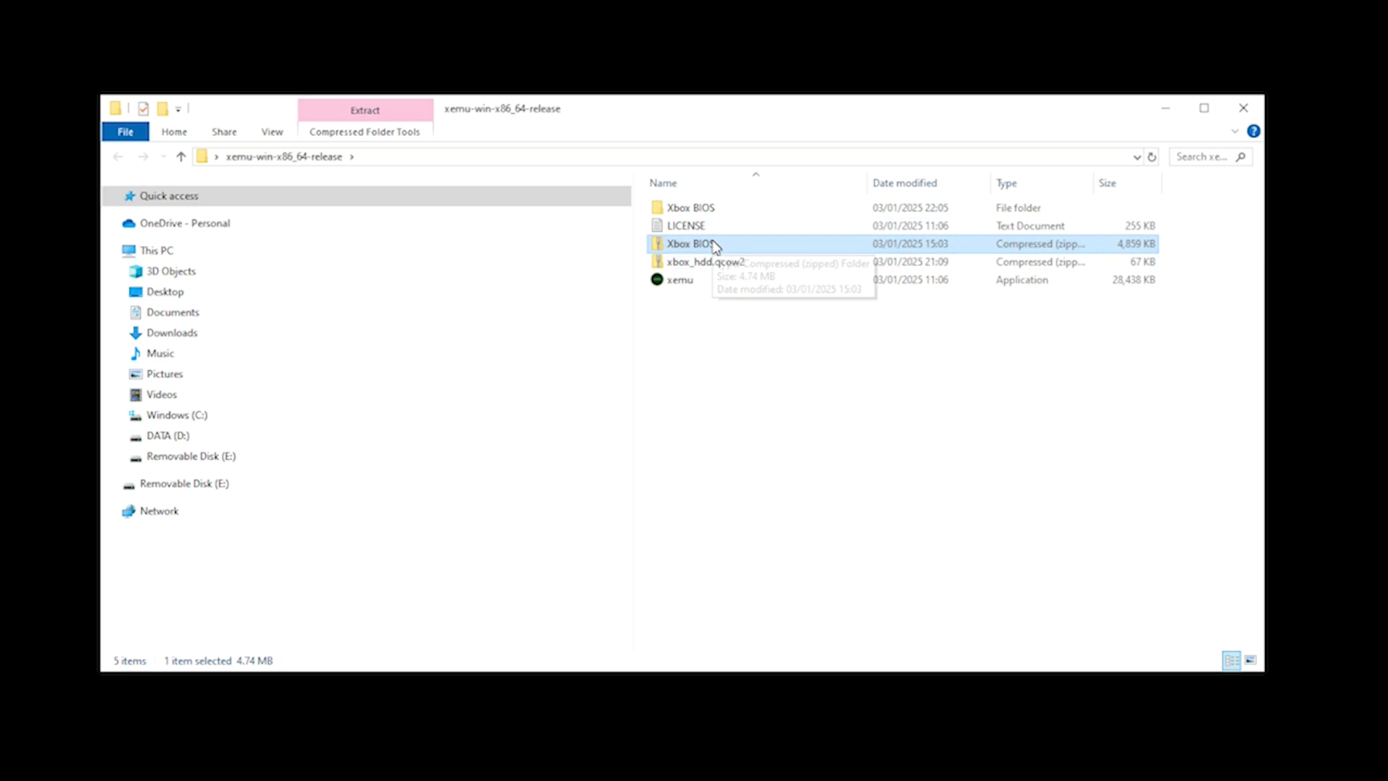
pyautogui.rightClick(716, 243)
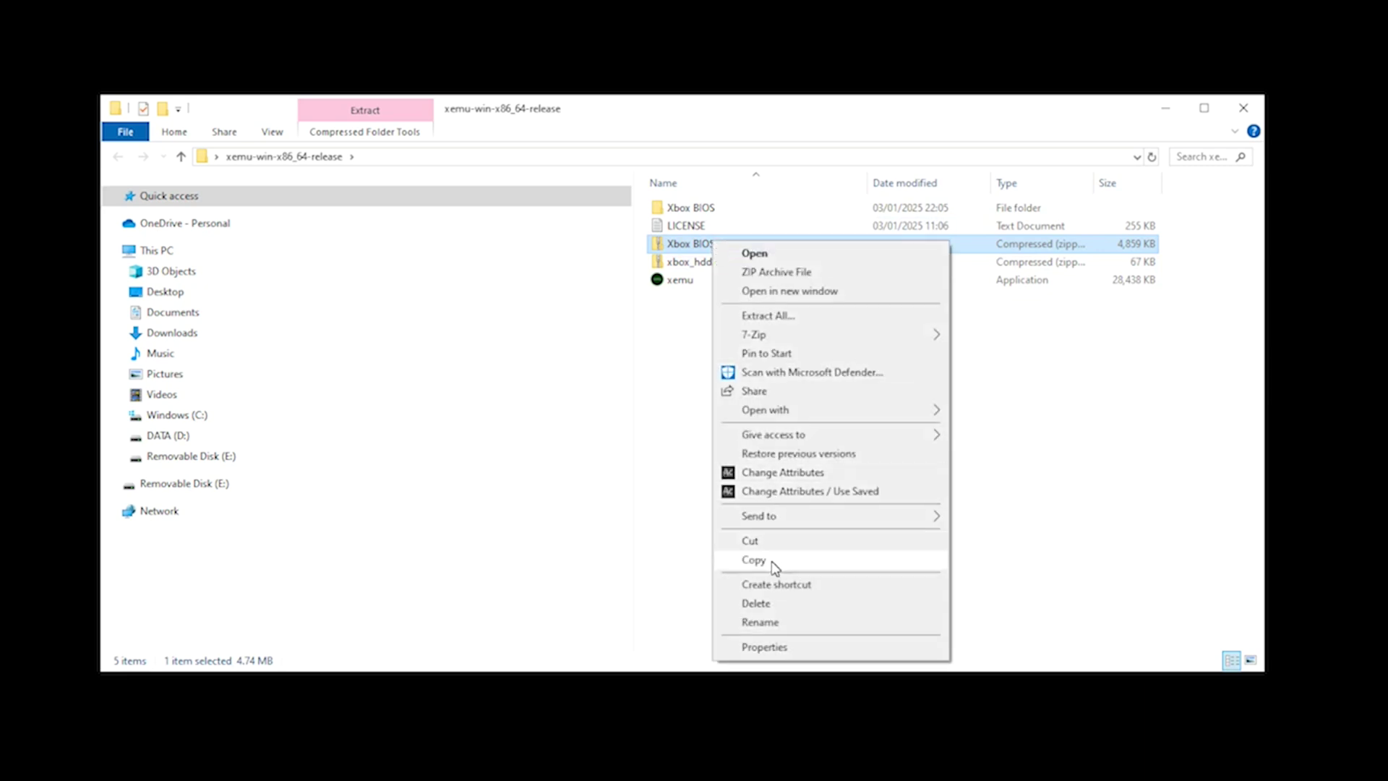
pyautogui.click(756, 603)
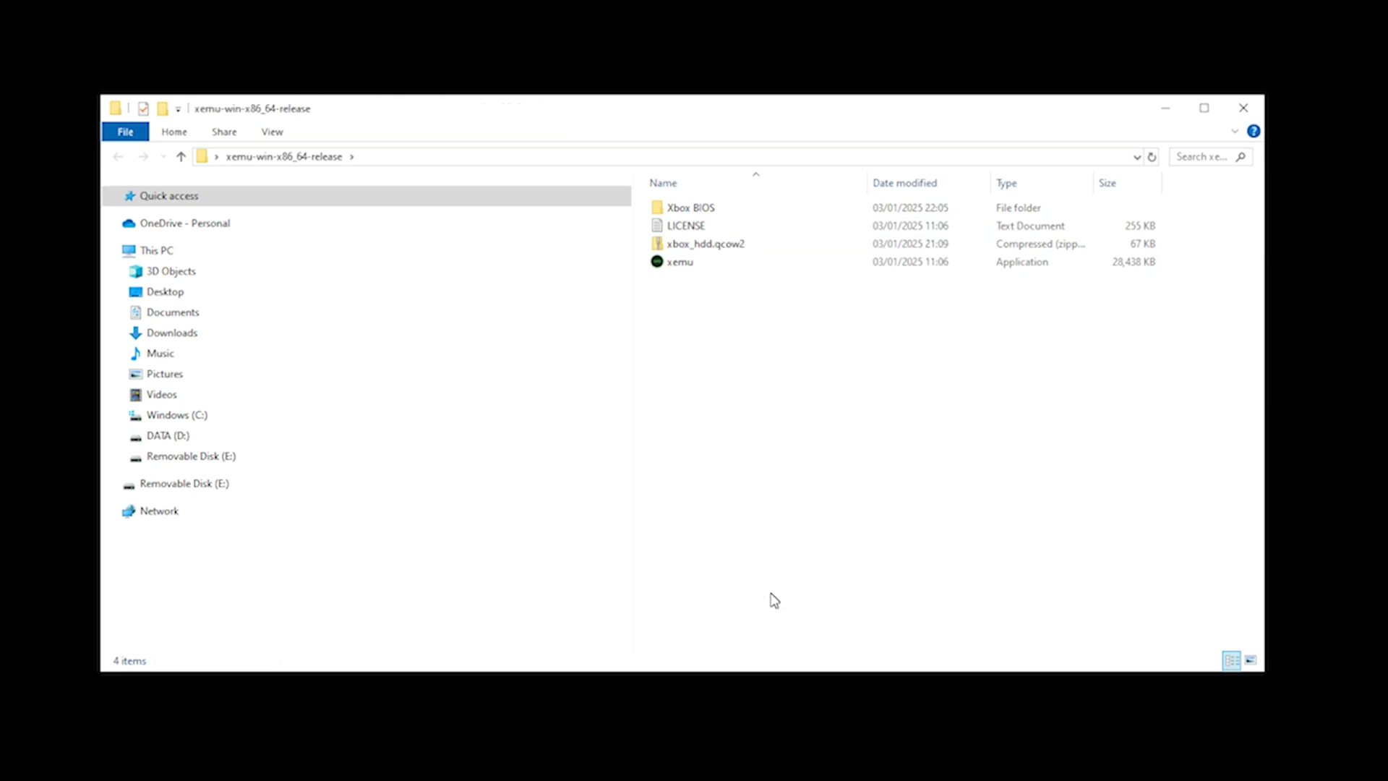
# - Extract the xbox_hdd.qcow2 archive directly into the xemu folder with 7-Zip and delete the zip
pyautogui.rightClick(679, 249)
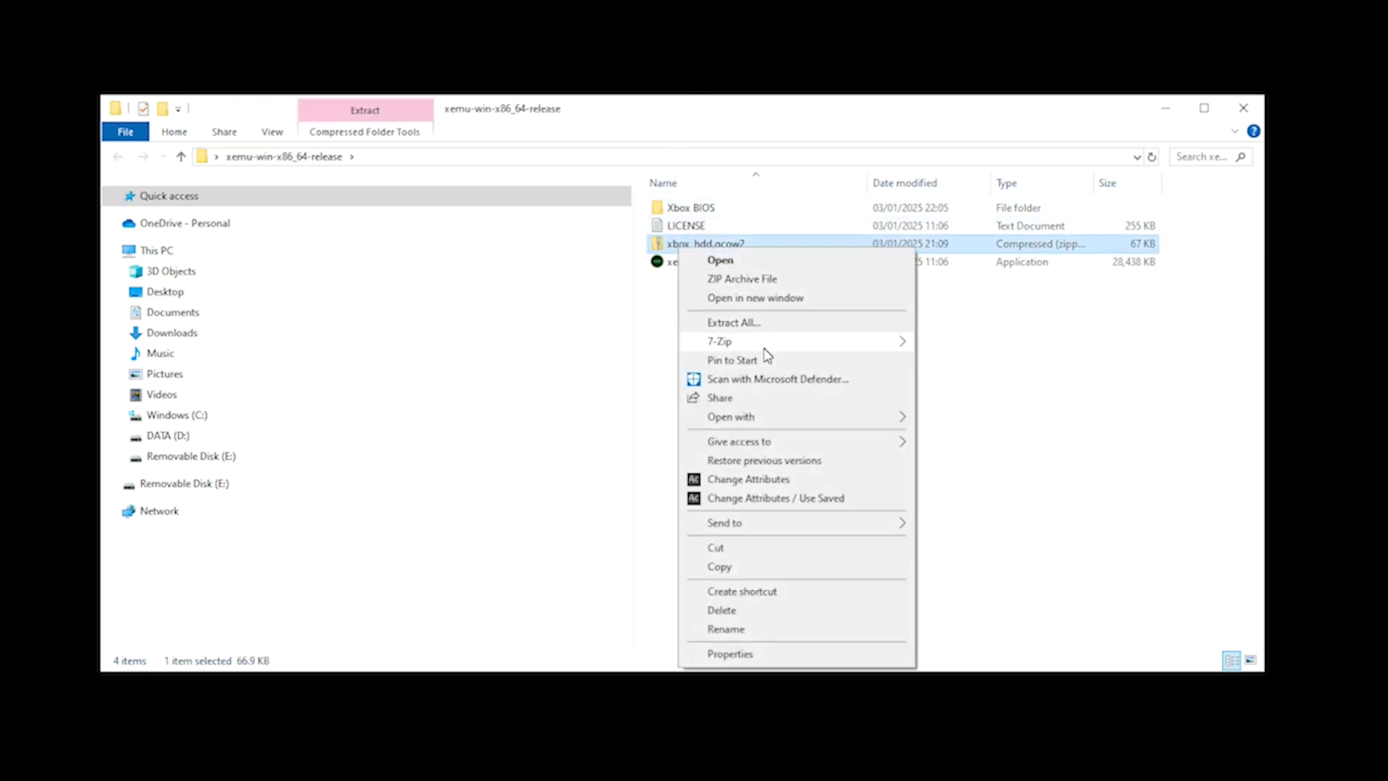
pyautogui.moveTo(764, 347)
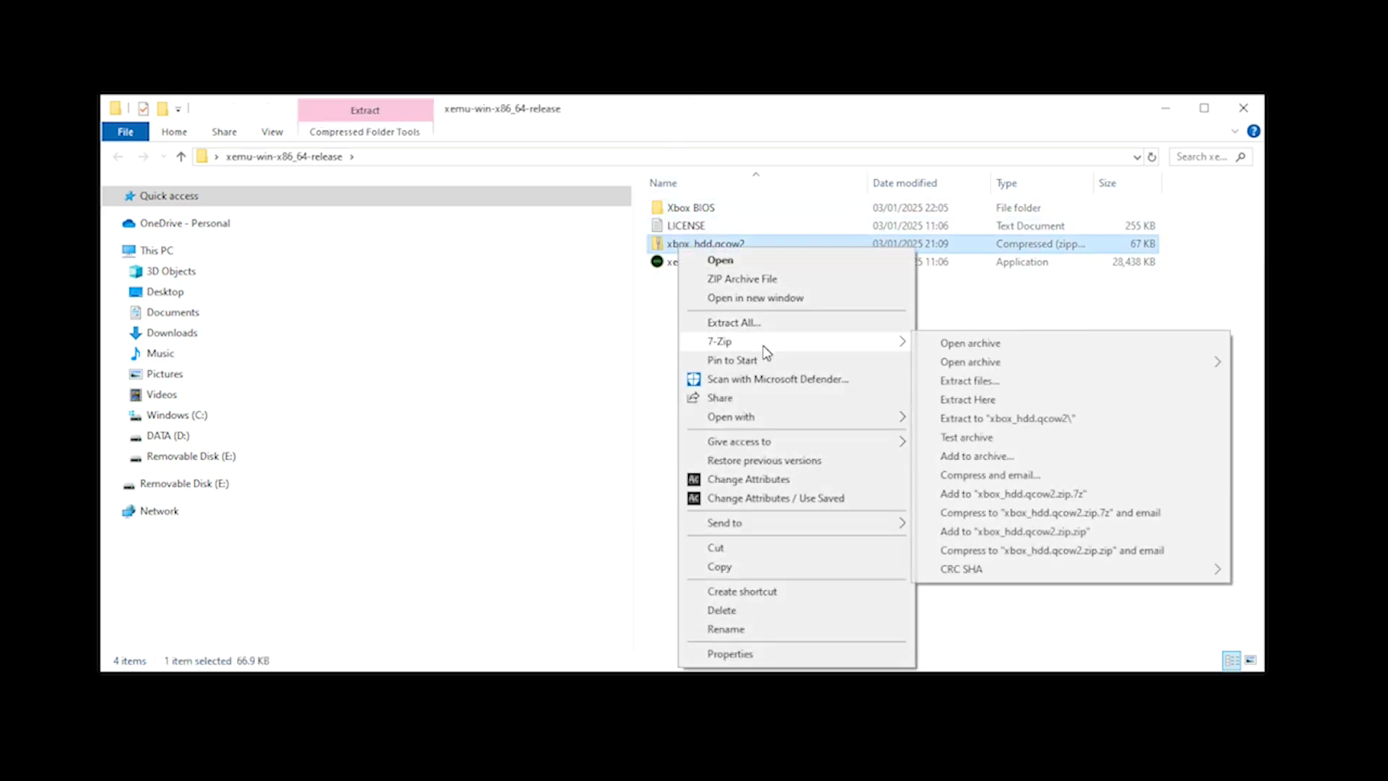
pyautogui.click(1029, 405)
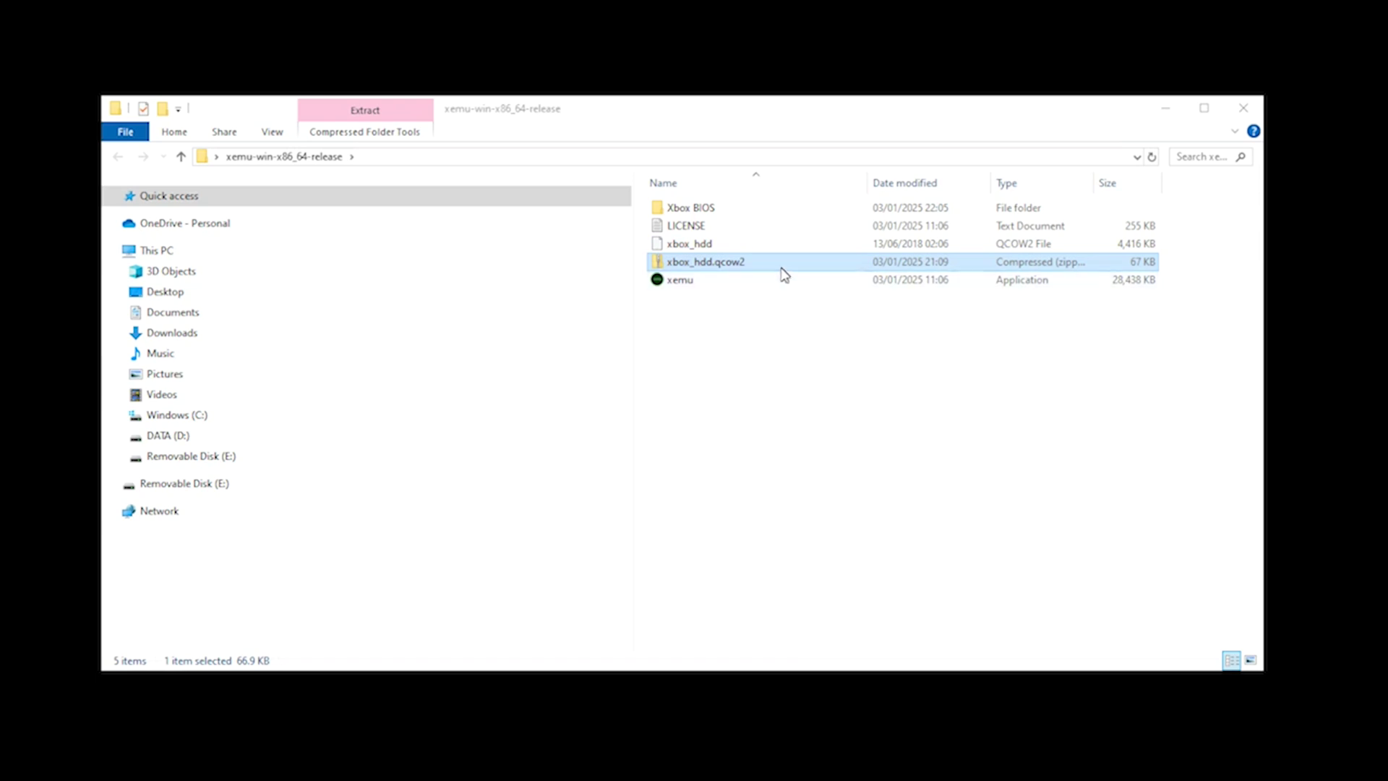
pyautogui.rightClick(785, 275)
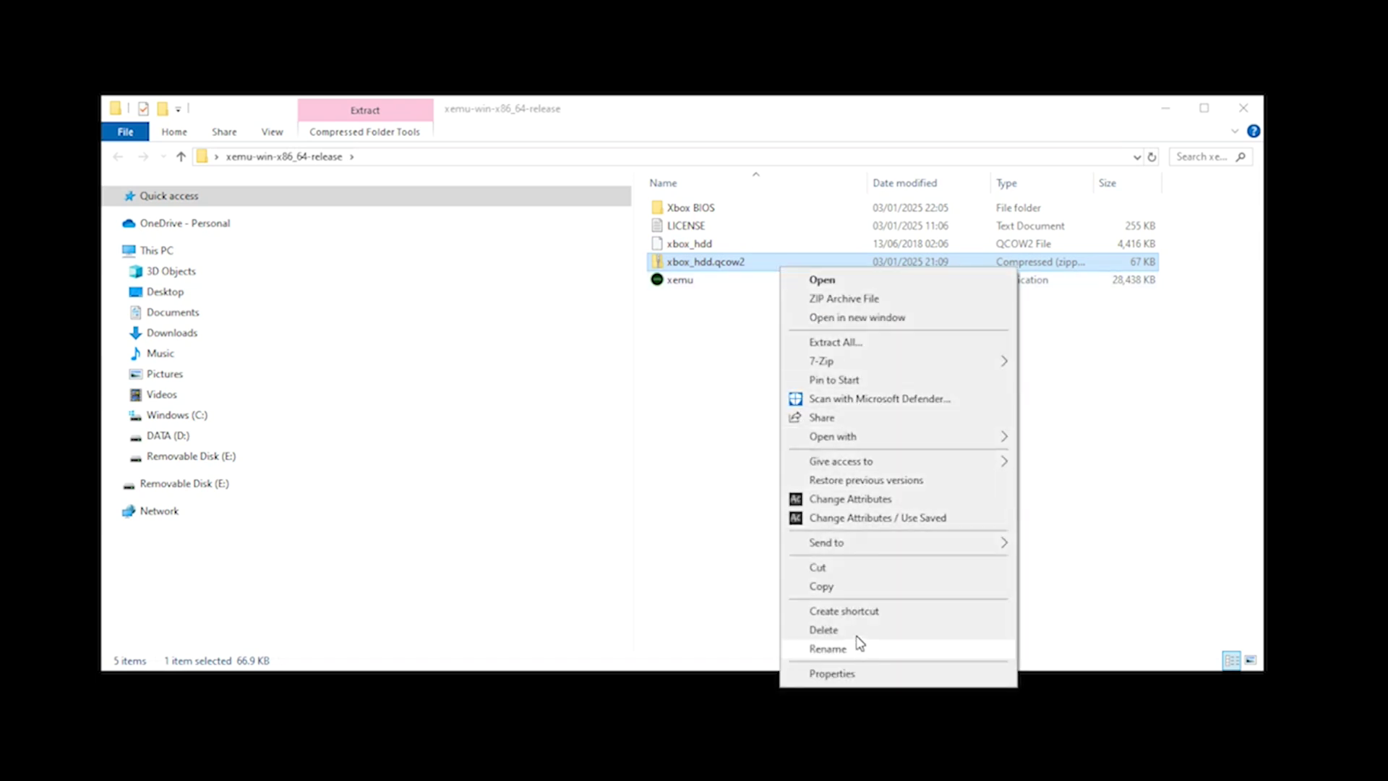
pyautogui.click(839, 631)
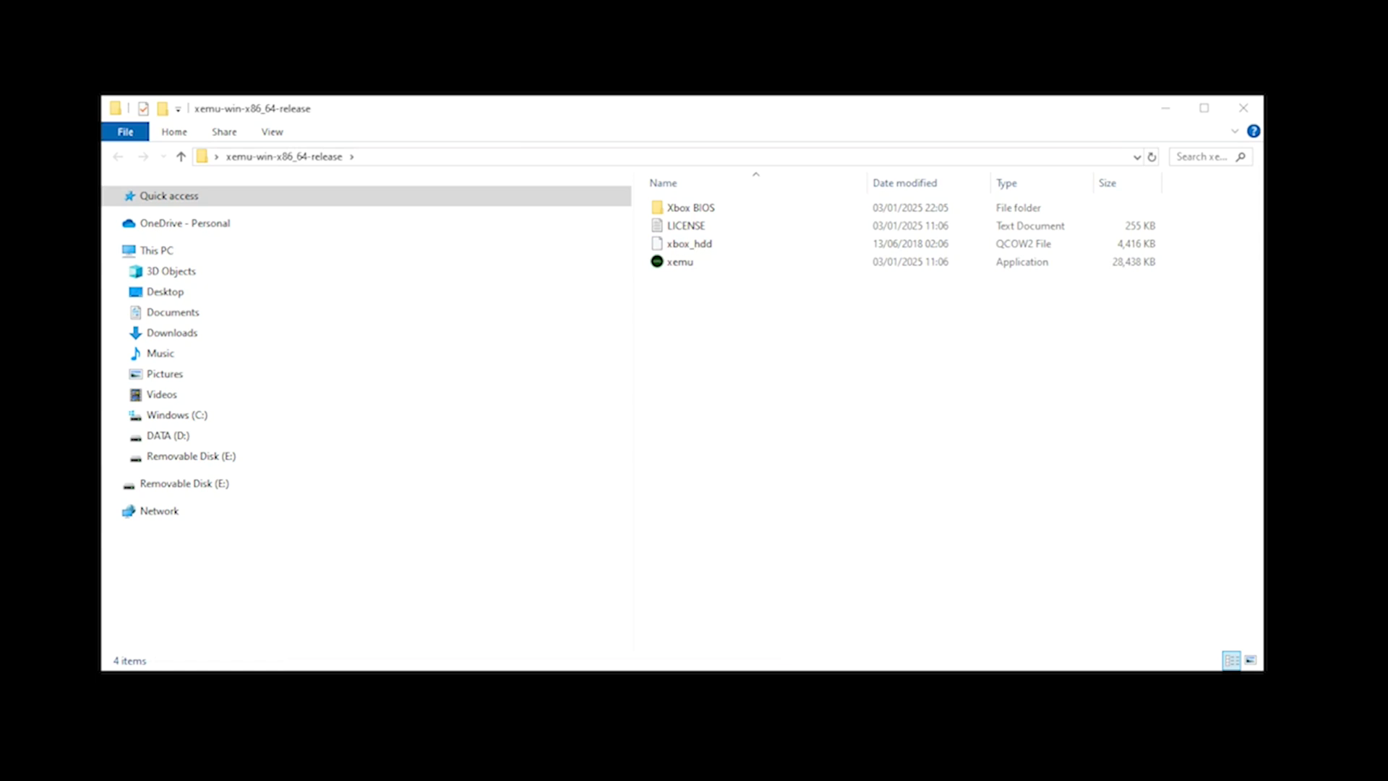
# - Launch the xemu application and allow it to run despite the Microsoft Defender SmartScreen block
pyautogui.doubleClick(677, 268)
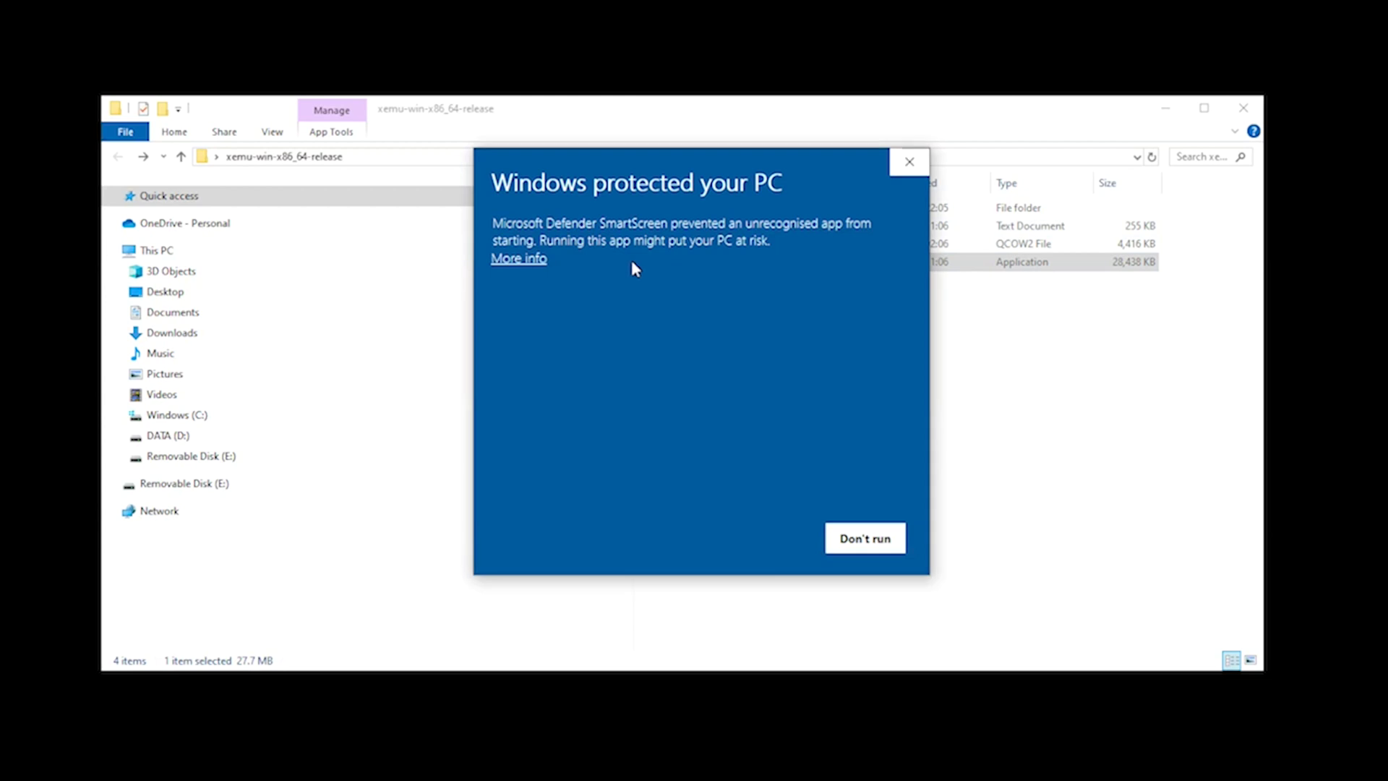
pyautogui.click(534, 260)
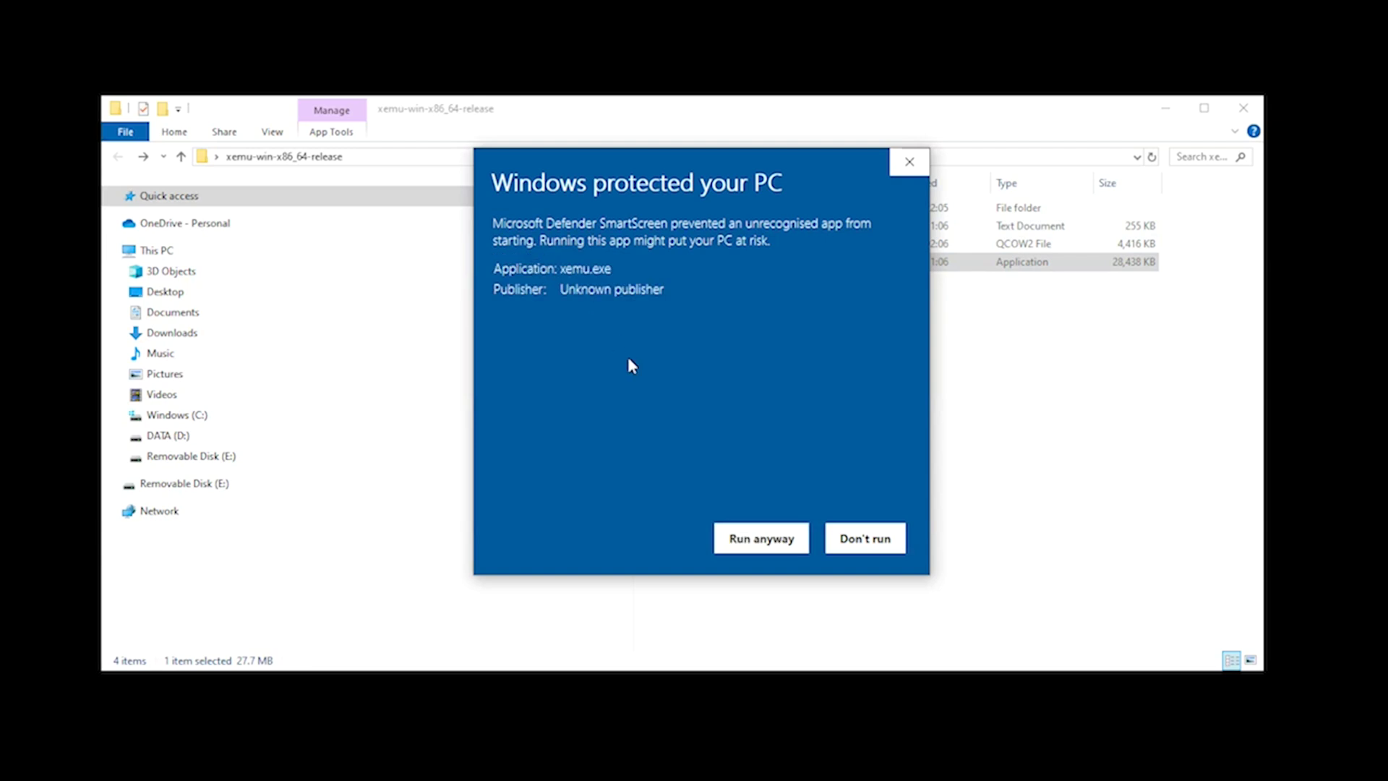
pyautogui.click(769, 544)
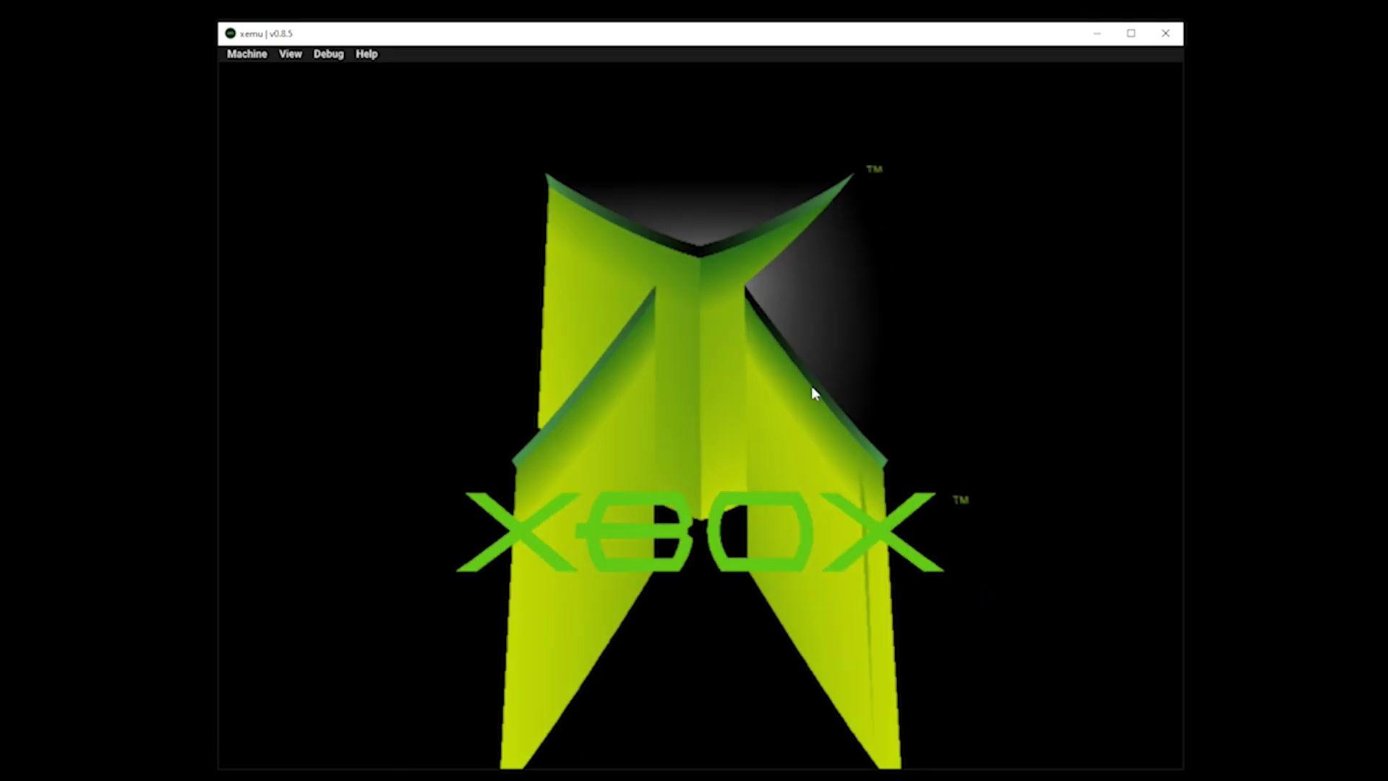
# - In xemu's system settings, set the MCPX Boot ROM to mcpx_1.0 from the Xbox BIOS folder
pyautogui.click(250, 54)
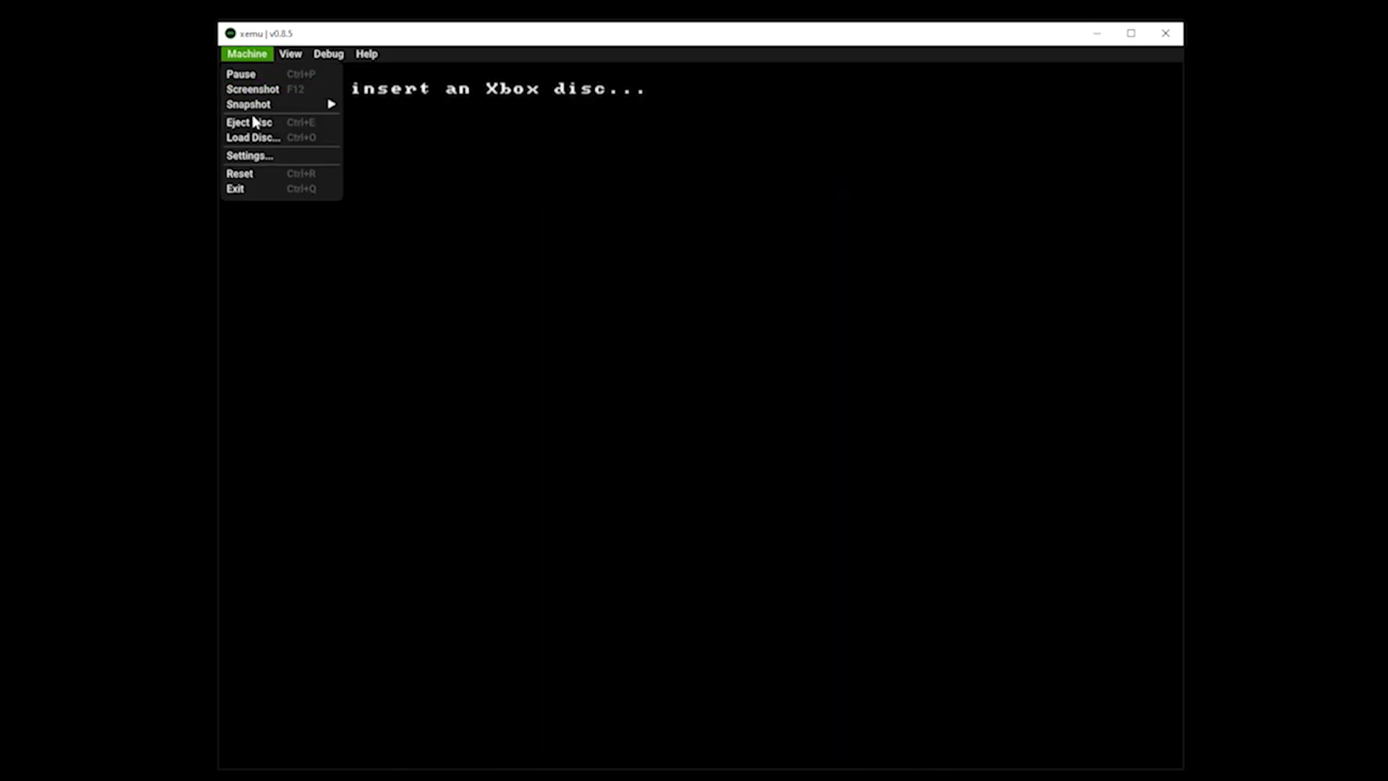
pyautogui.click(261, 155)
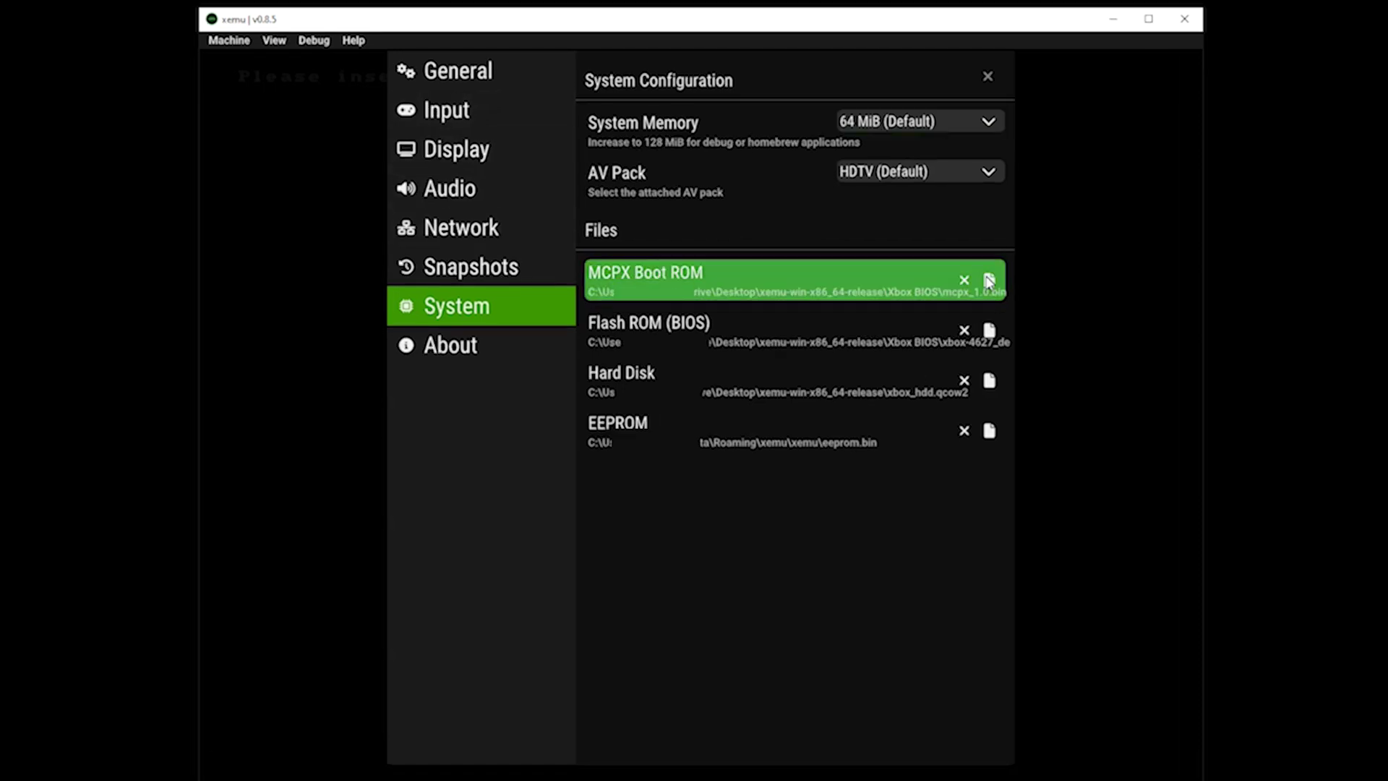
pyautogui.click(989, 281)
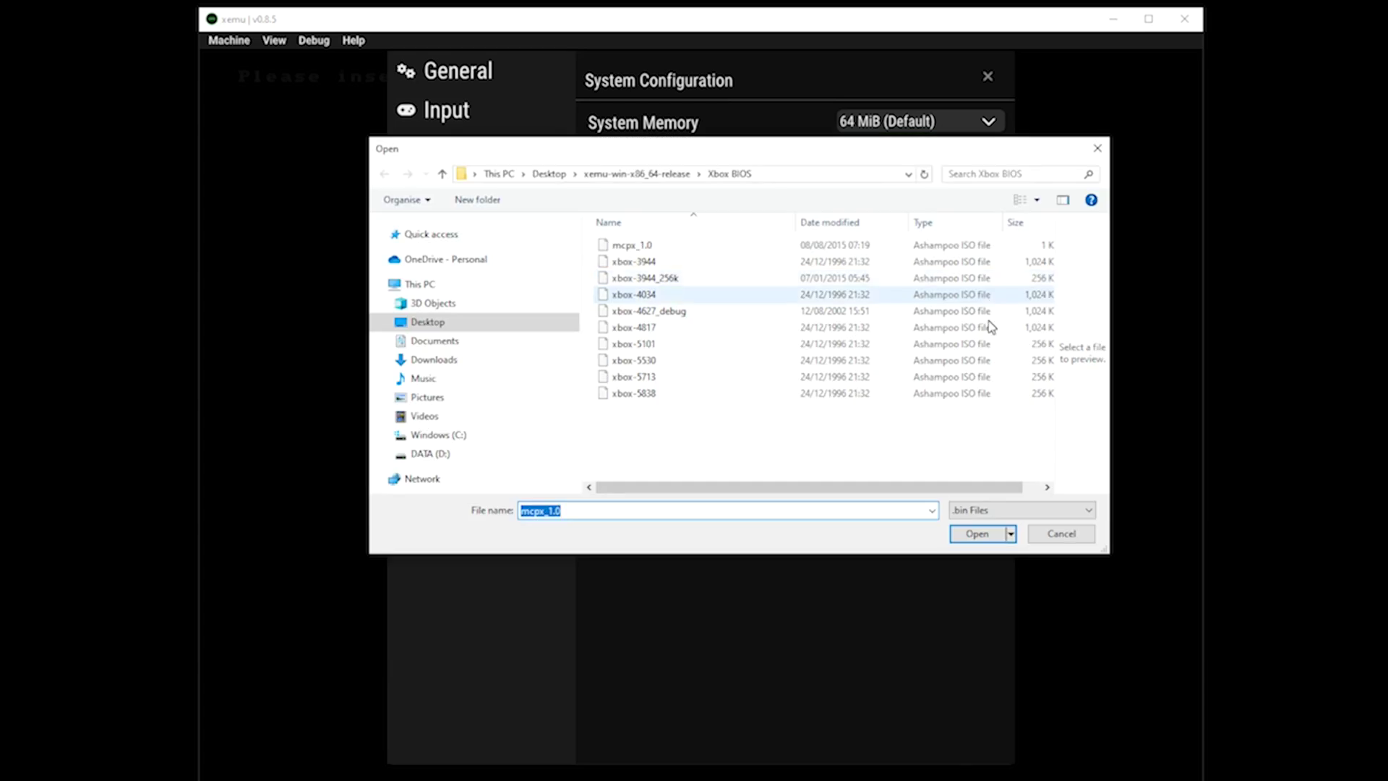
pyautogui.click(734, 246)
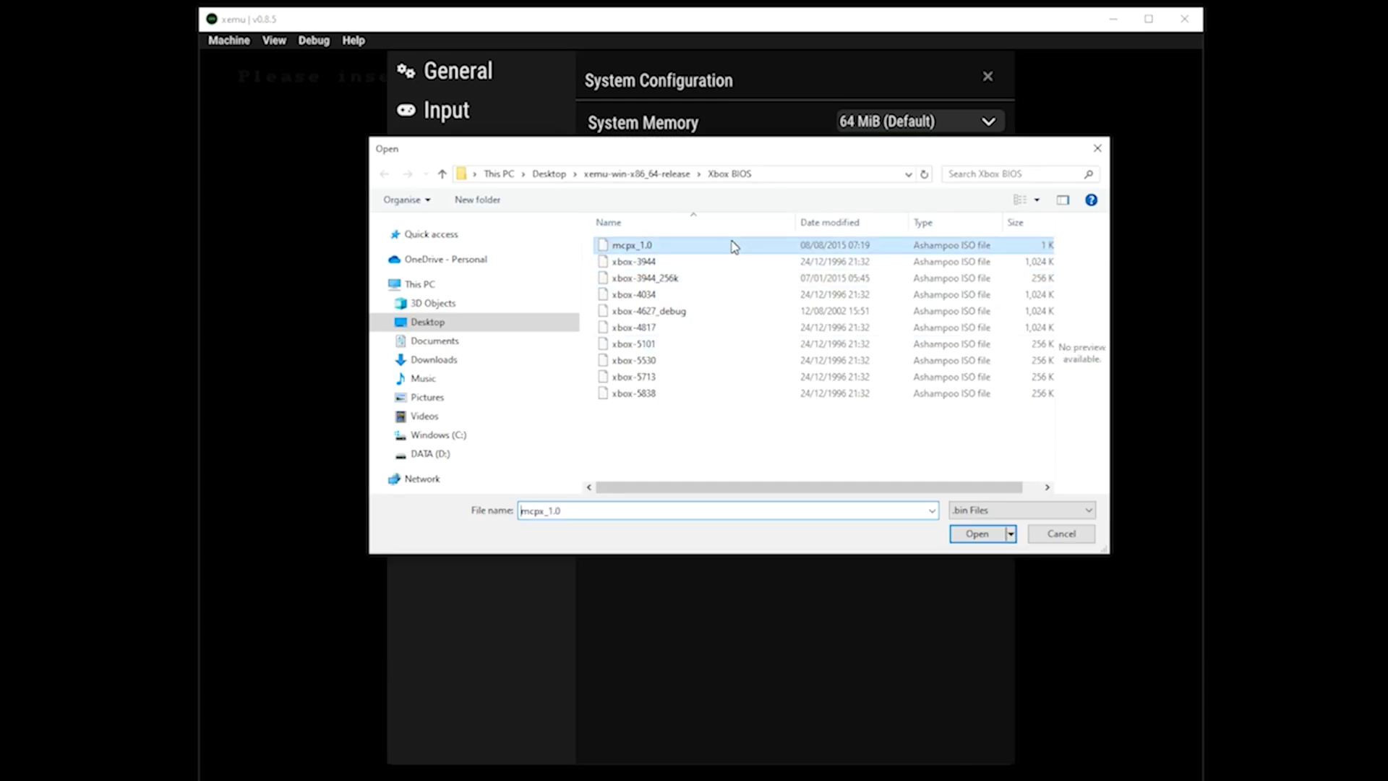
pyautogui.doubleClick(731, 248)
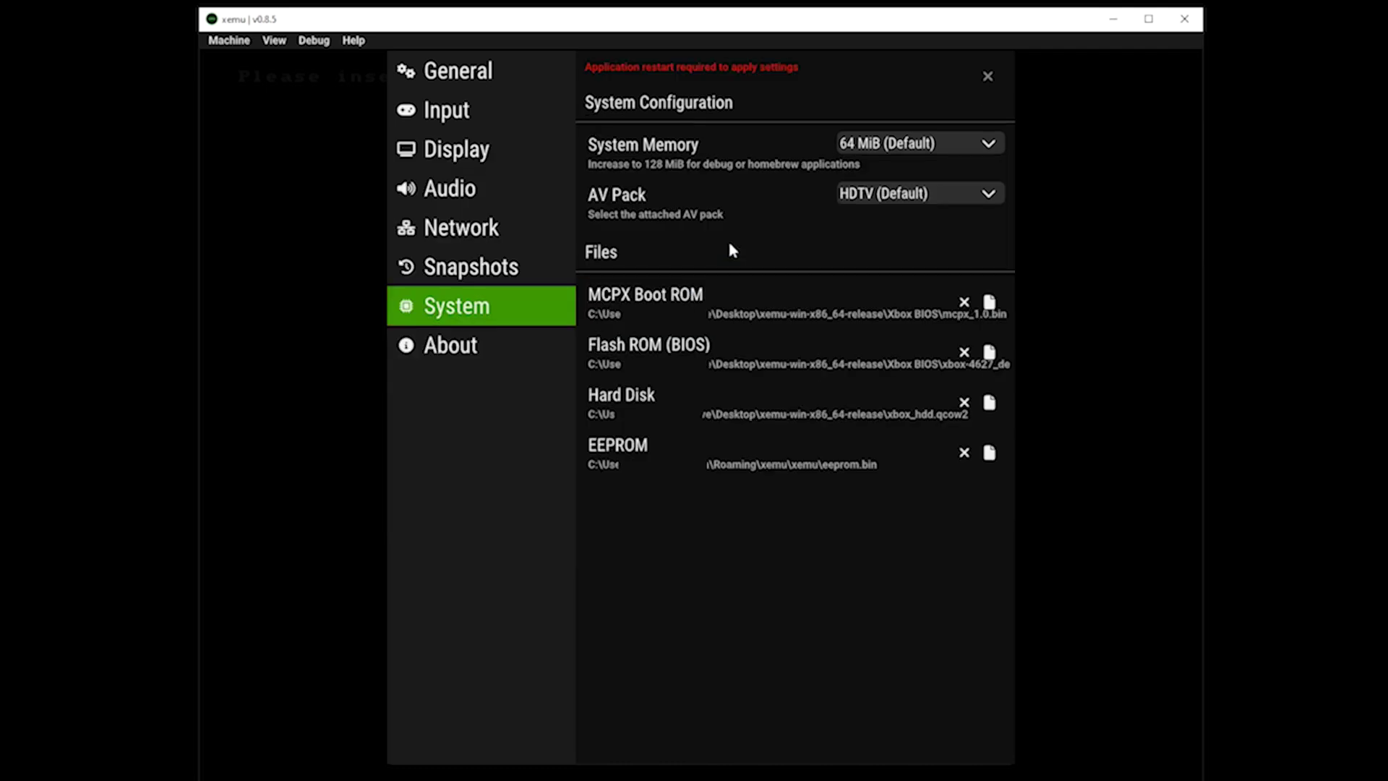
# - Set the Flash ROM (BIOS) to xbox-4627_debug and the Hard Disk to the xbox_hdd qcow2 file
pyautogui.click(989, 352)
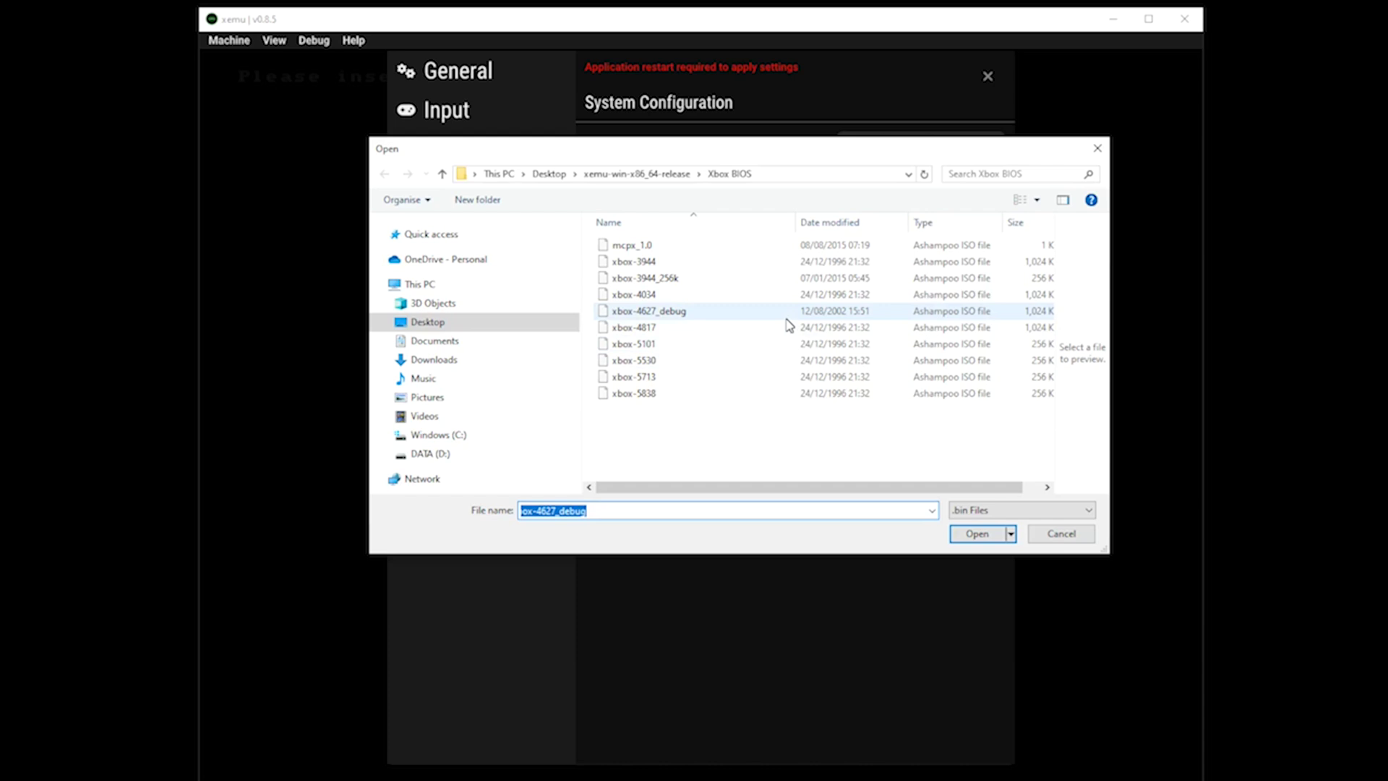
pyautogui.doubleClick(787, 314)
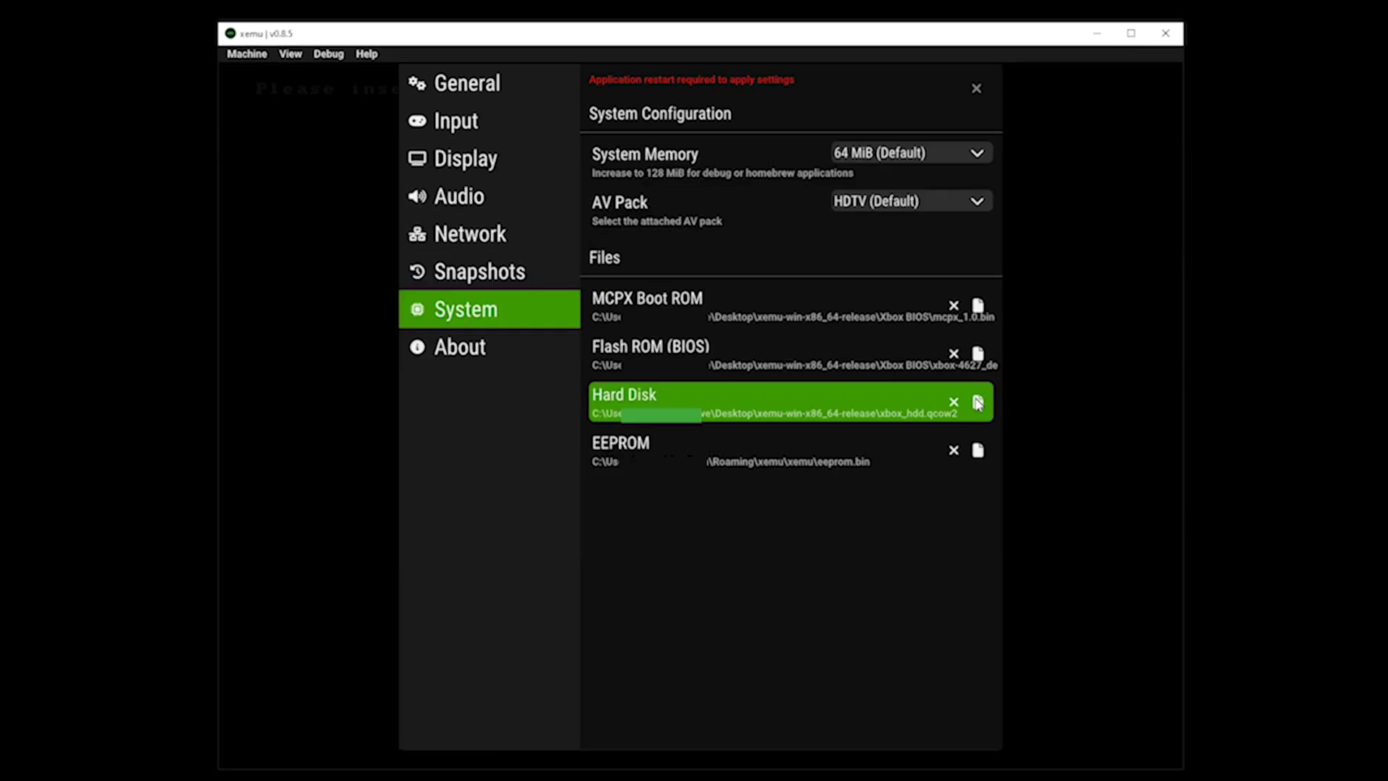
pyautogui.click(978, 403)
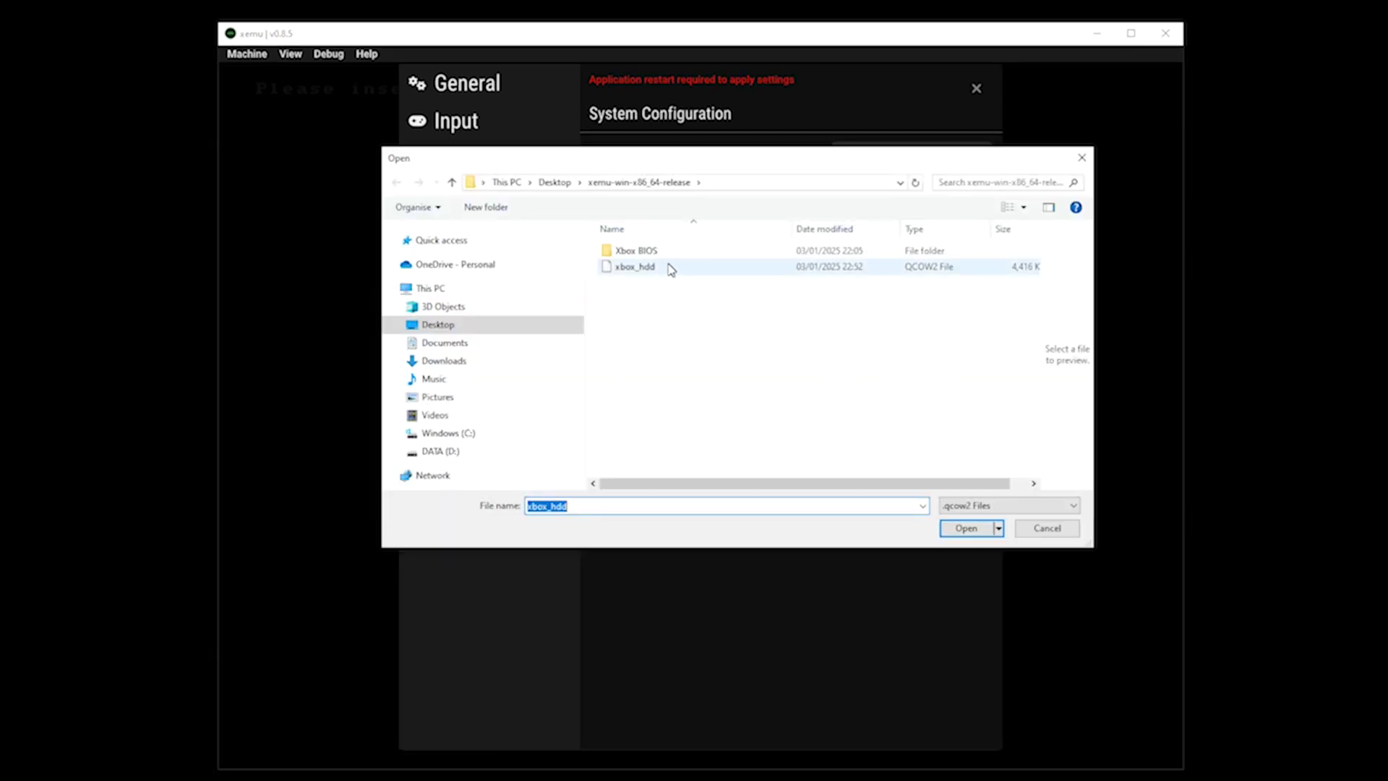
pyautogui.doubleClick(671, 269)
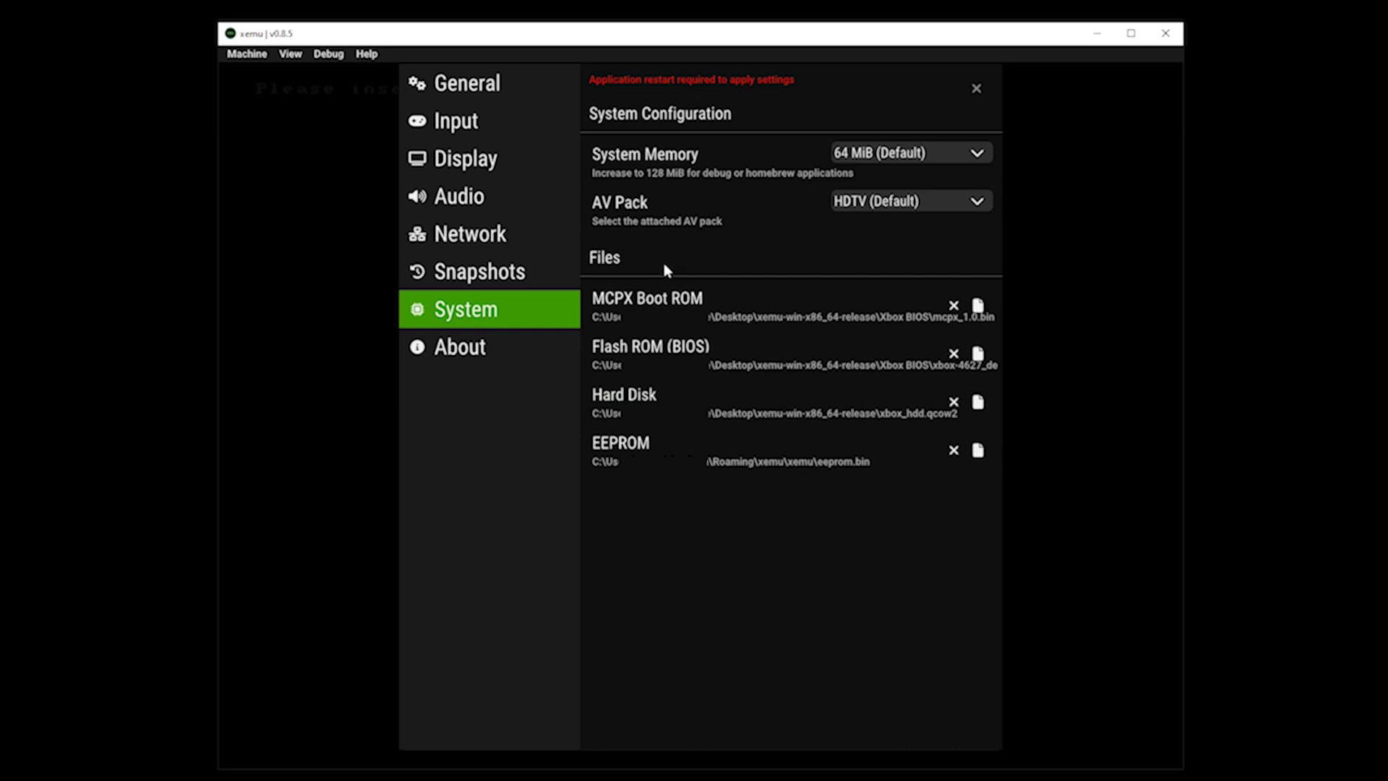
# - Review the General, Input, Display and Audio settings, including the controller assigned to port 1 and the renderer options
pyautogui.click(465, 85)
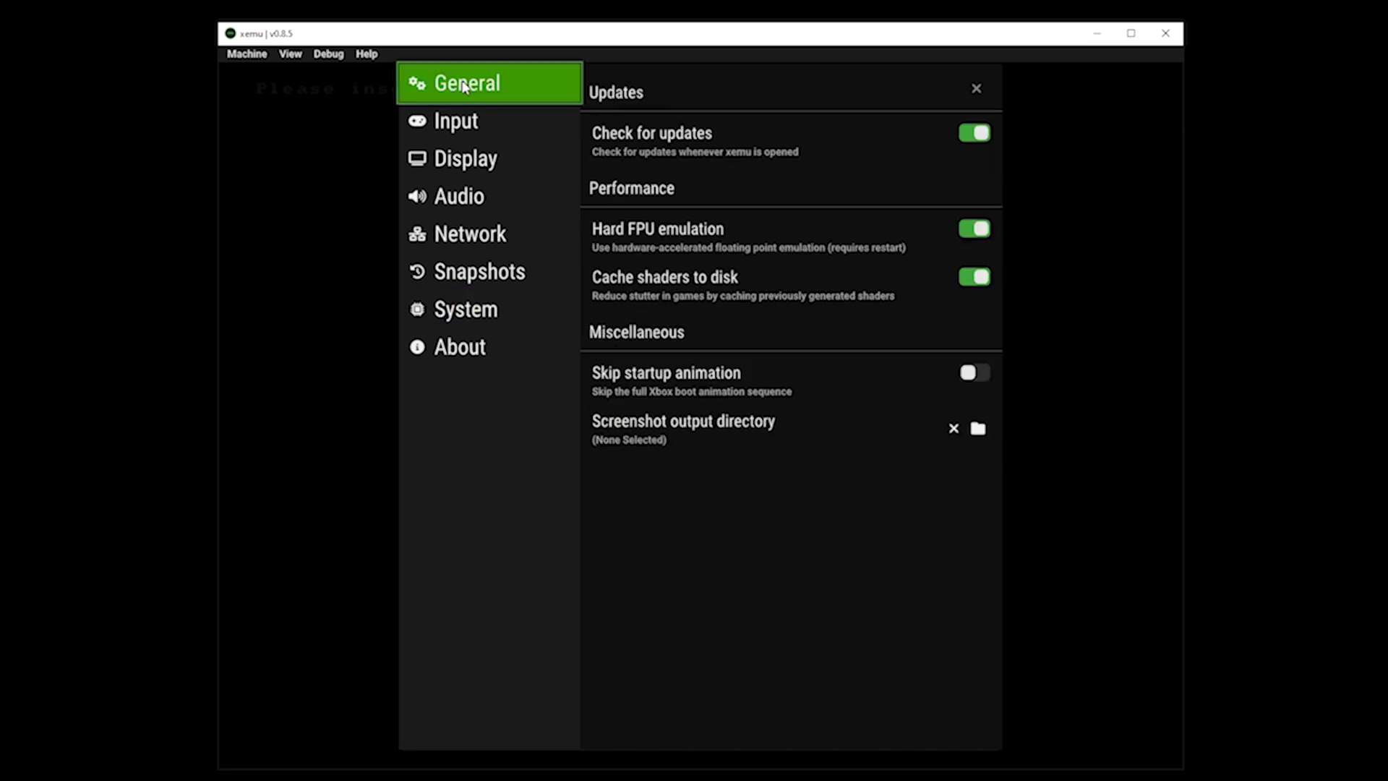
pyautogui.click(465, 128)
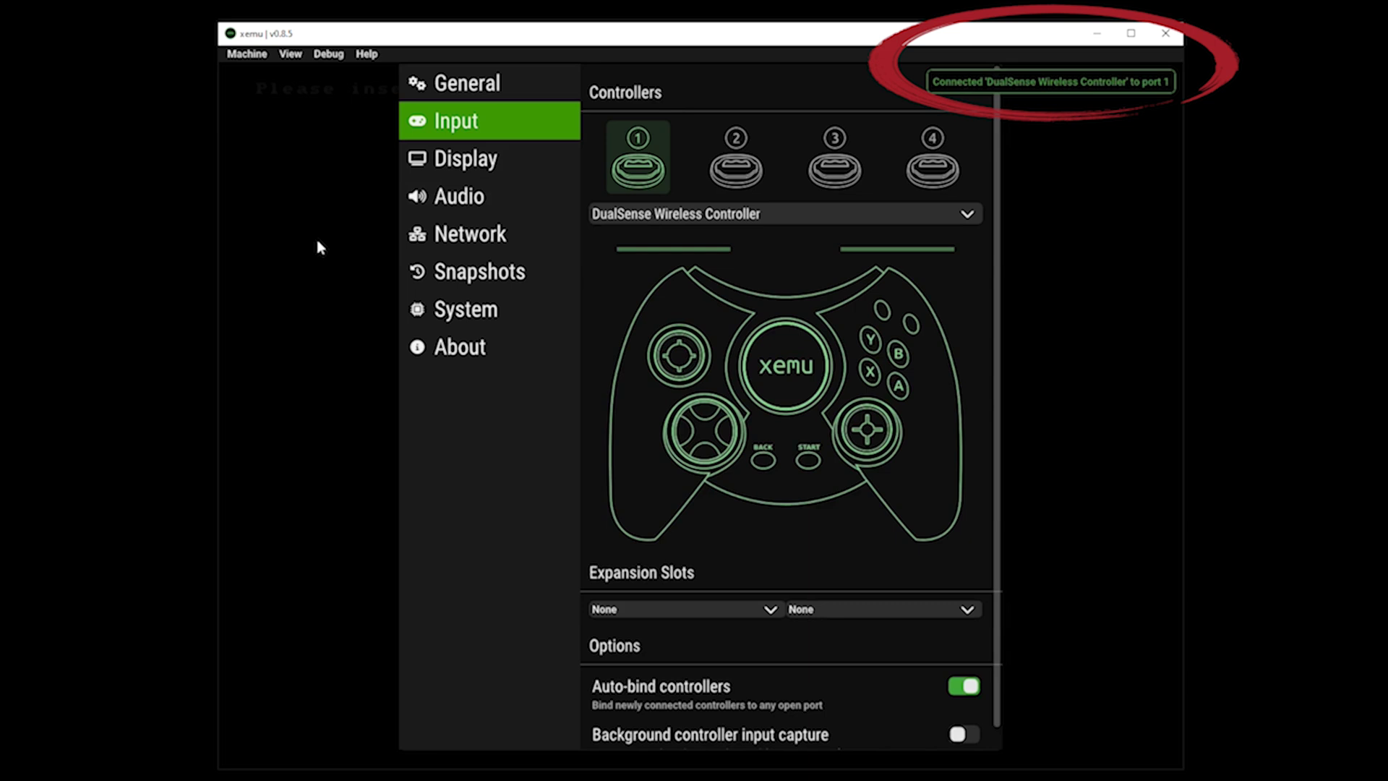
pyautogui.click(461, 162)
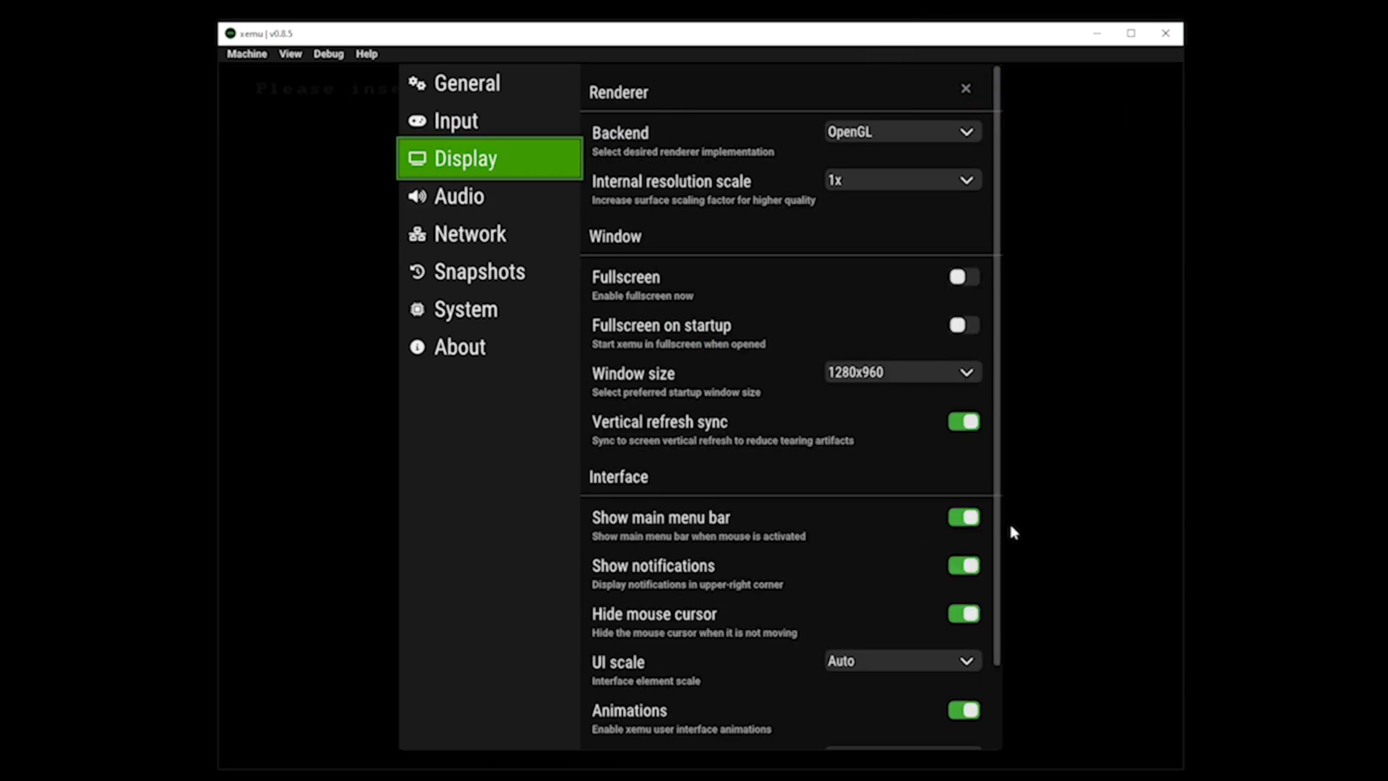
pyautogui.moveTo(998, 532)
pyautogui.mouseDown()
pyautogui.moveTo(996, 623)
pyautogui.moveTo(1011, 532)
pyautogui.mouseUp()
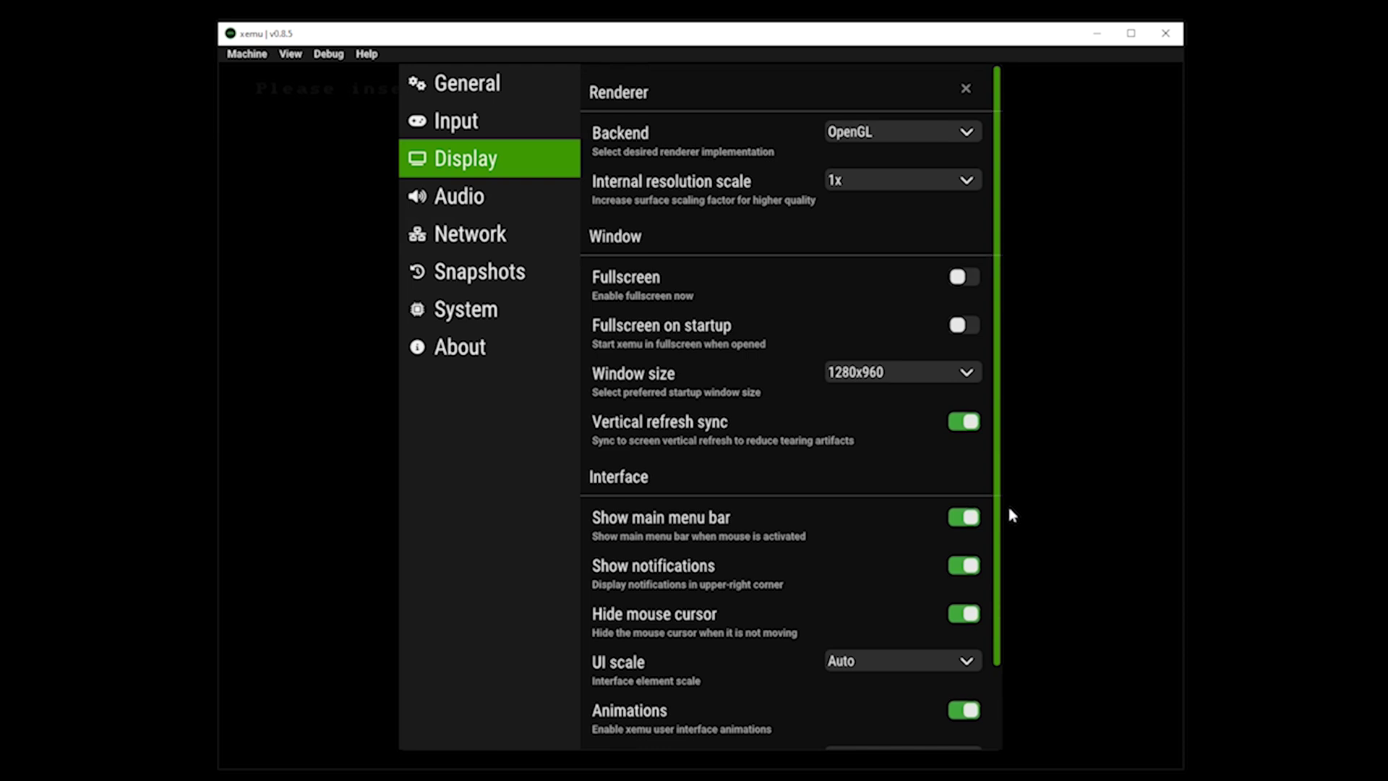
pyautogui.click(466, 206)
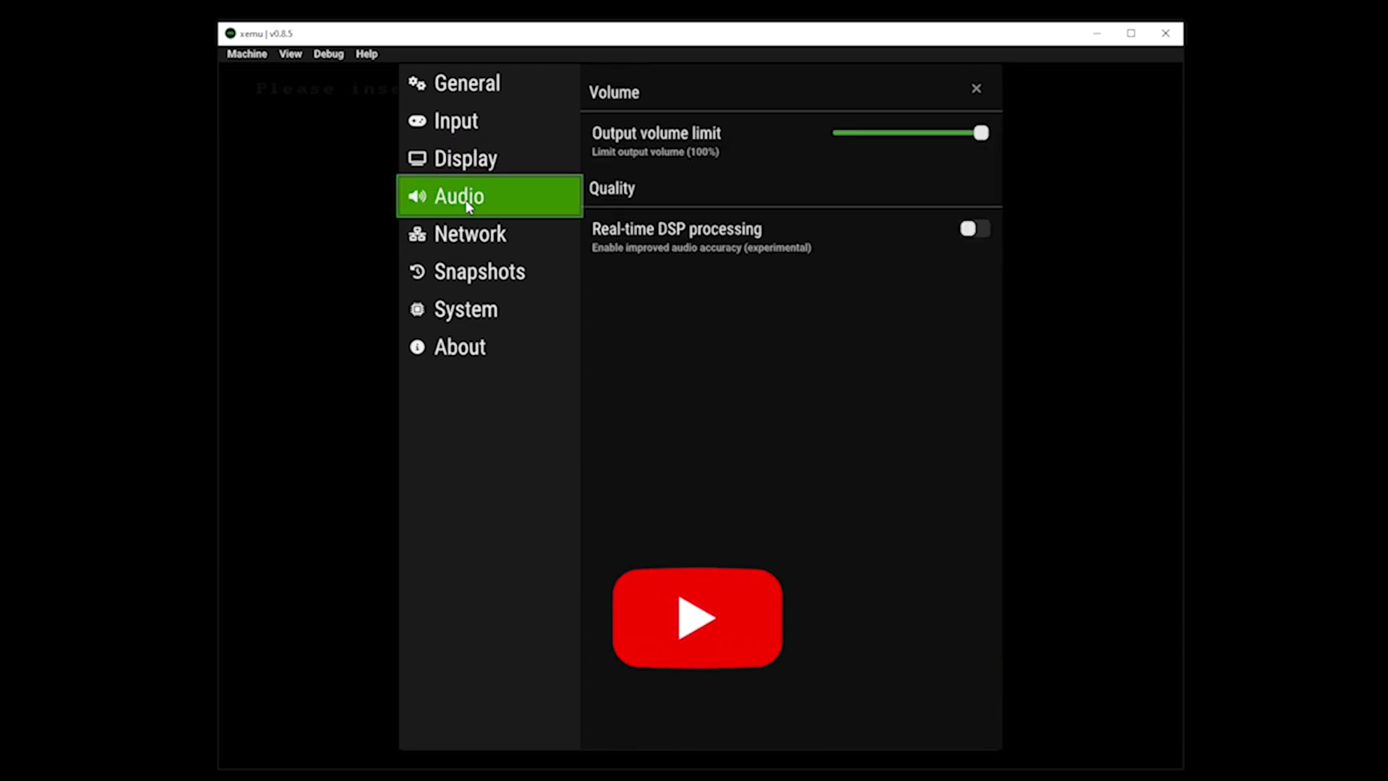
# - Check the Network and Snapshots settings, and enable Fullscreen and Fullscreen on startup in the Display settings
pyautogui.click(465, 238)
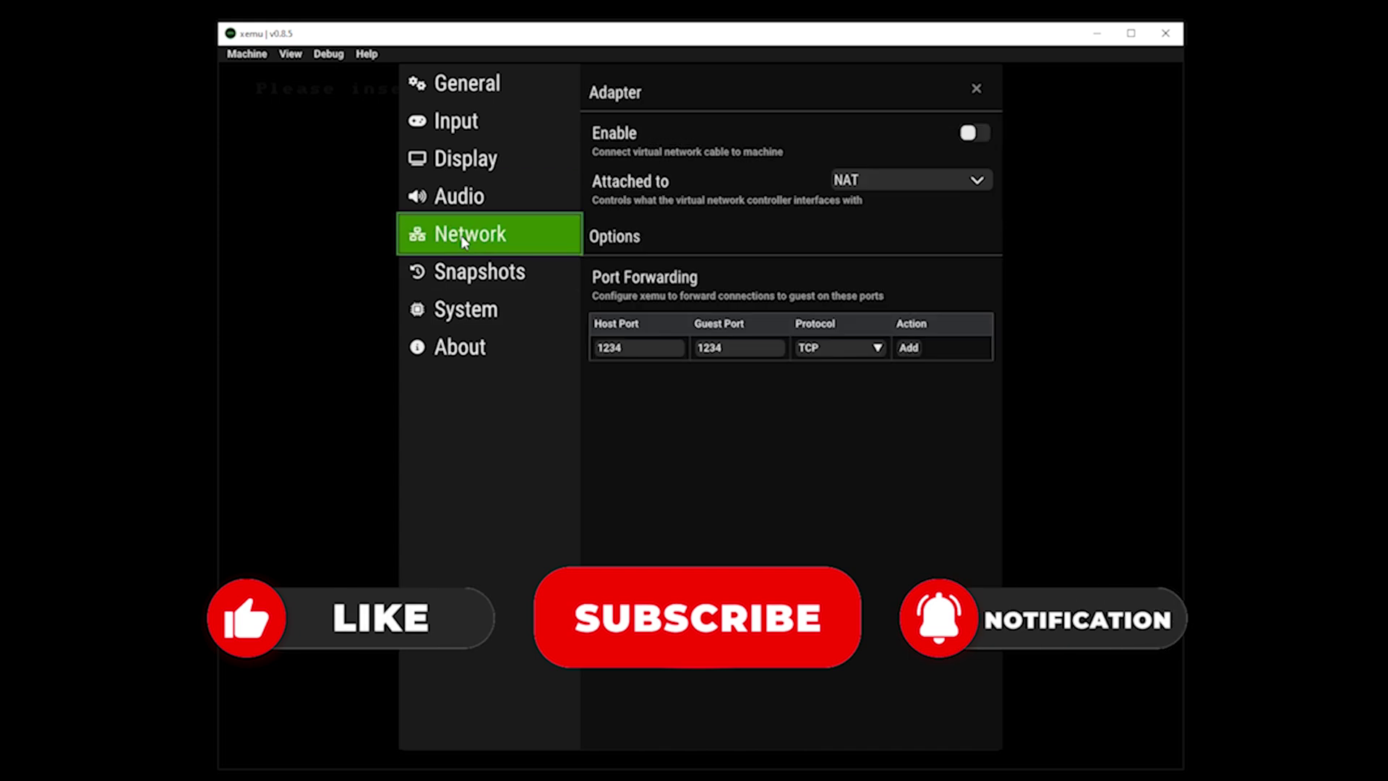
pyautogui.click(462, 277)
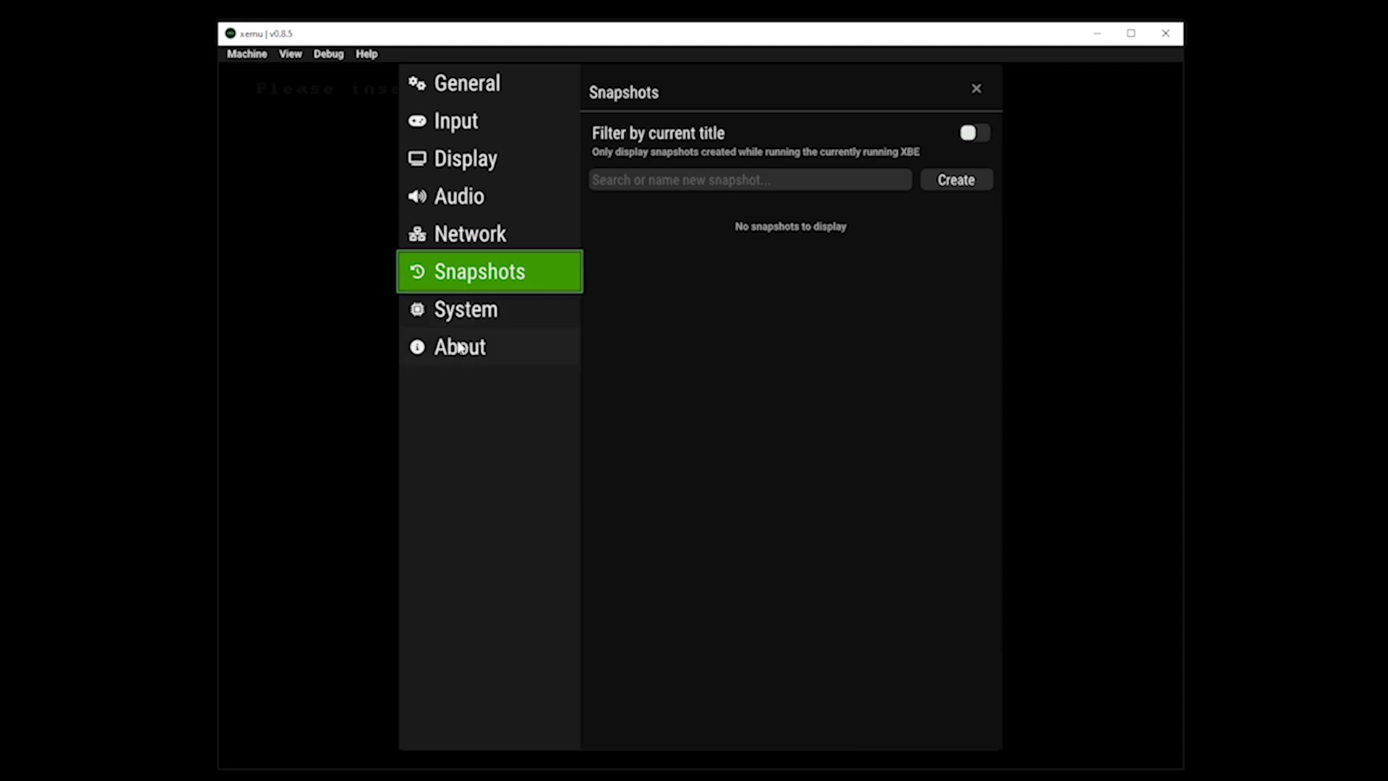
pyautogui.click(466, 161)
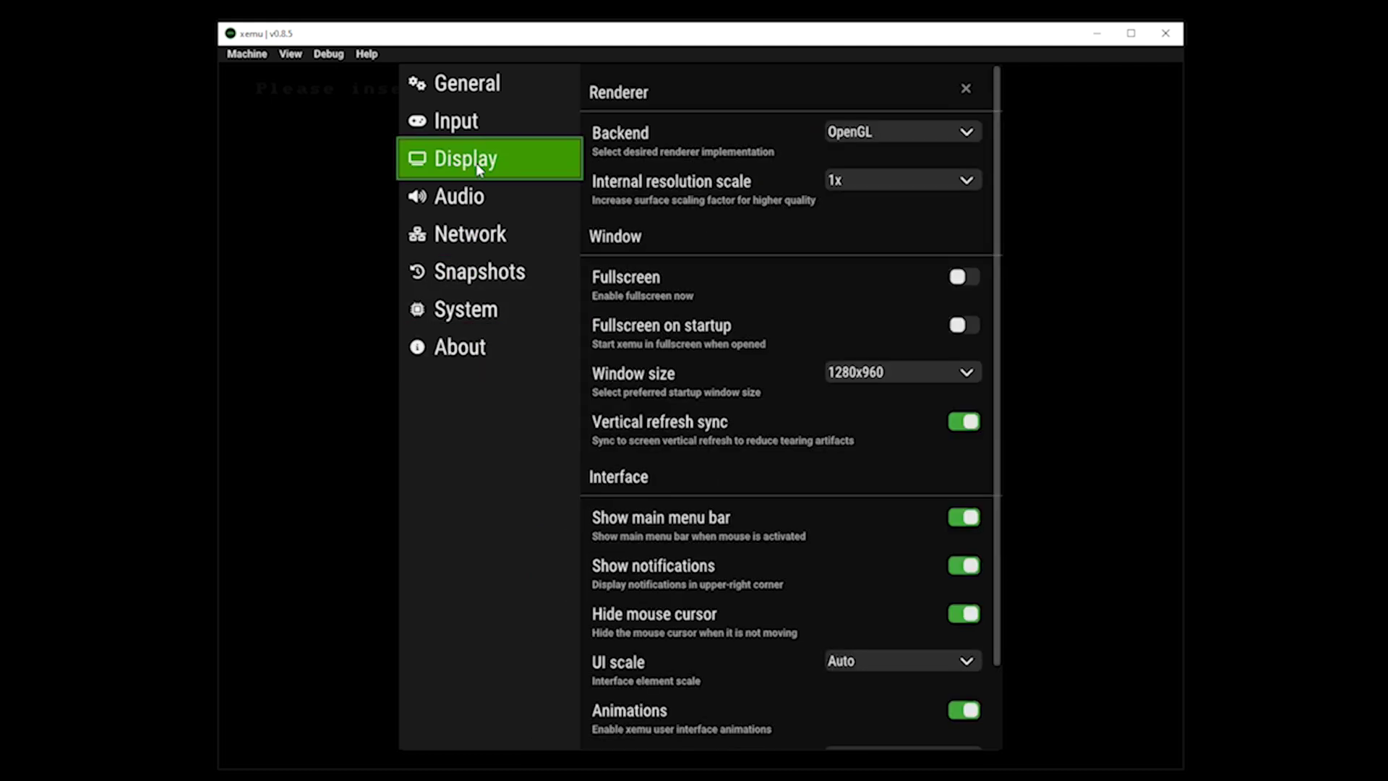
pyautogui.click(958, 277)
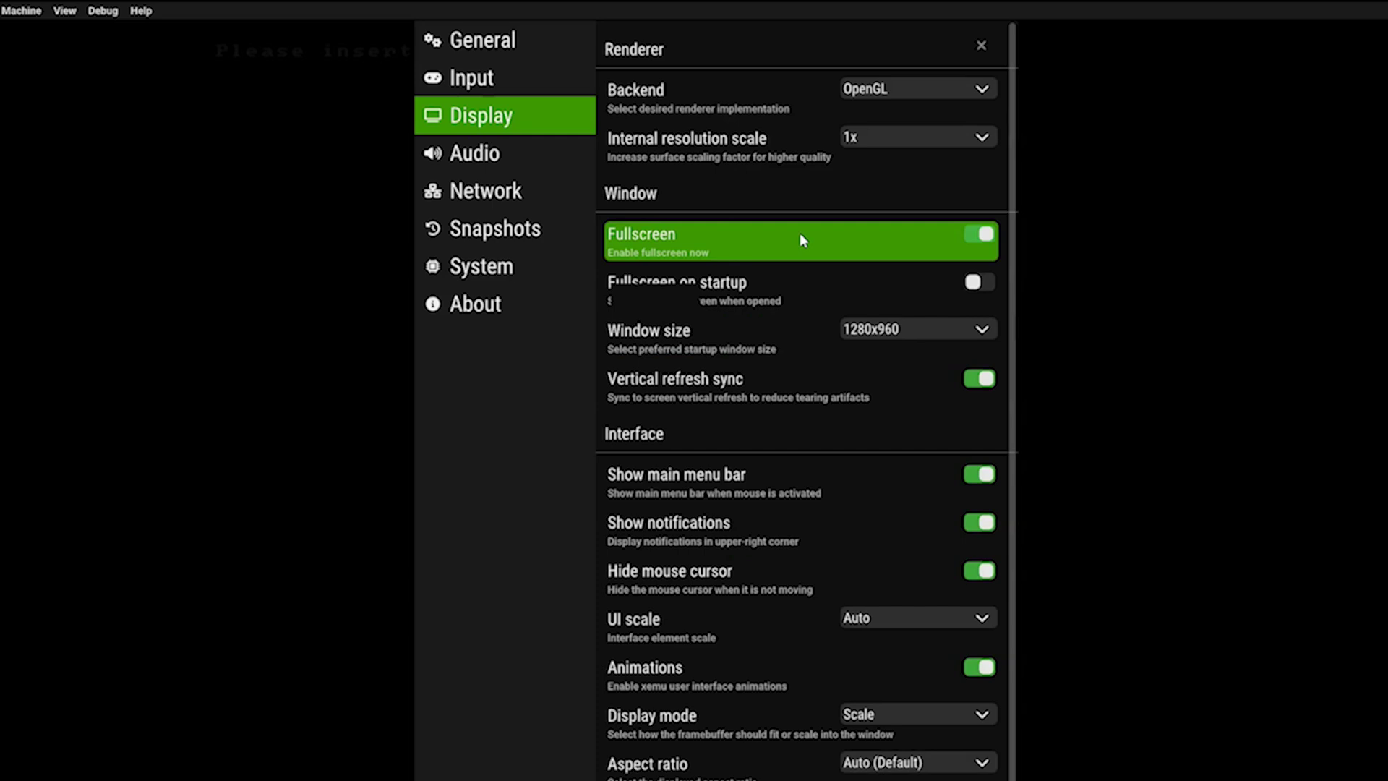
pyautogui.click(981, 283)
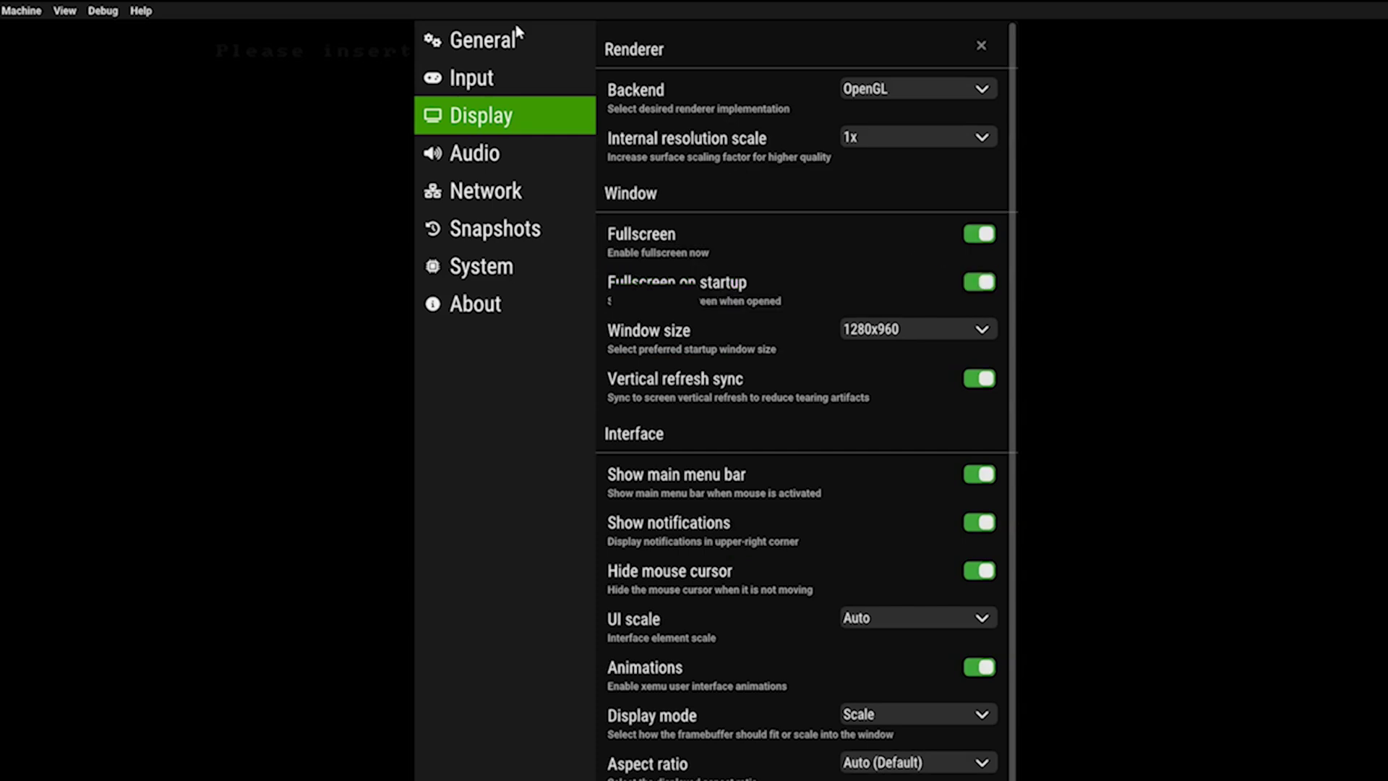
# - Load the 007 Agent Under Fire ISO from the Desktop as the game disc
pyautogui.click(23, 11)
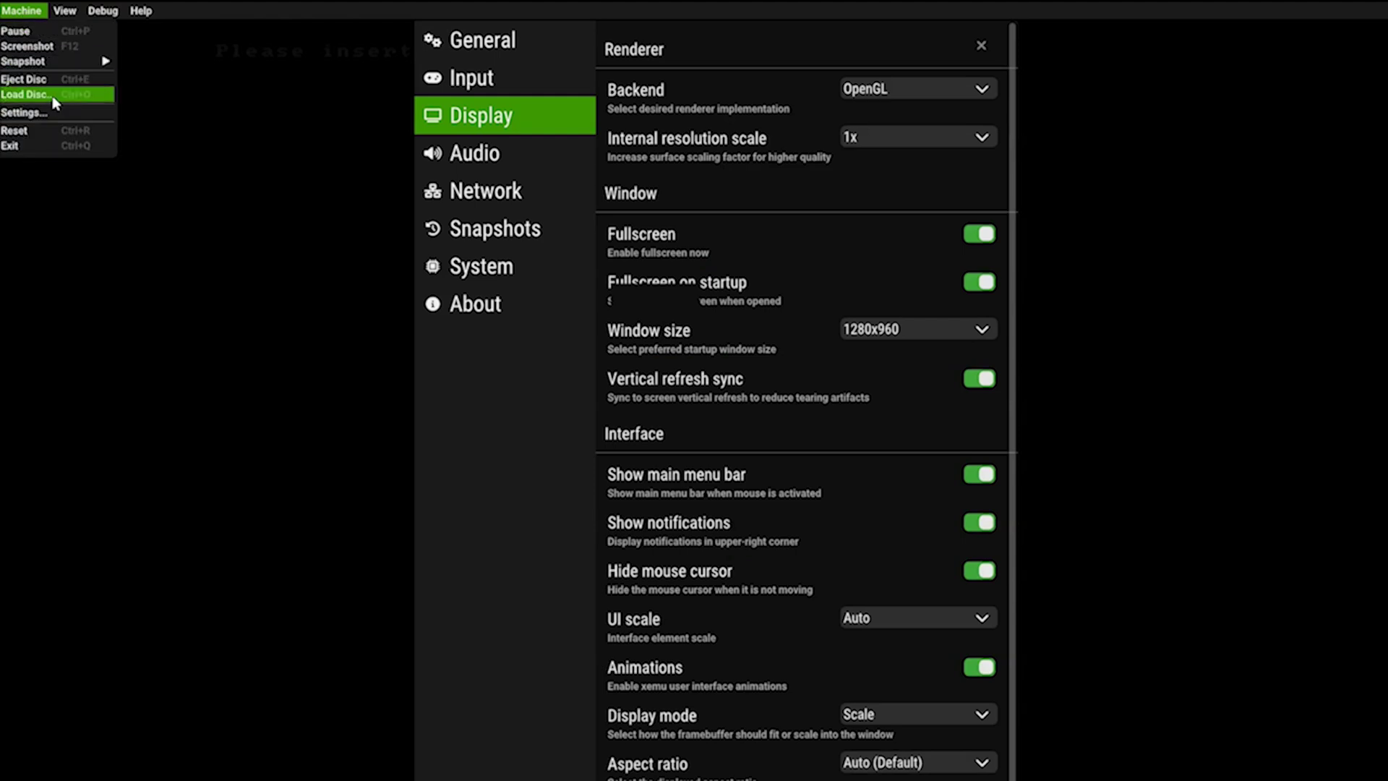
pyautogui.click(29, 95)
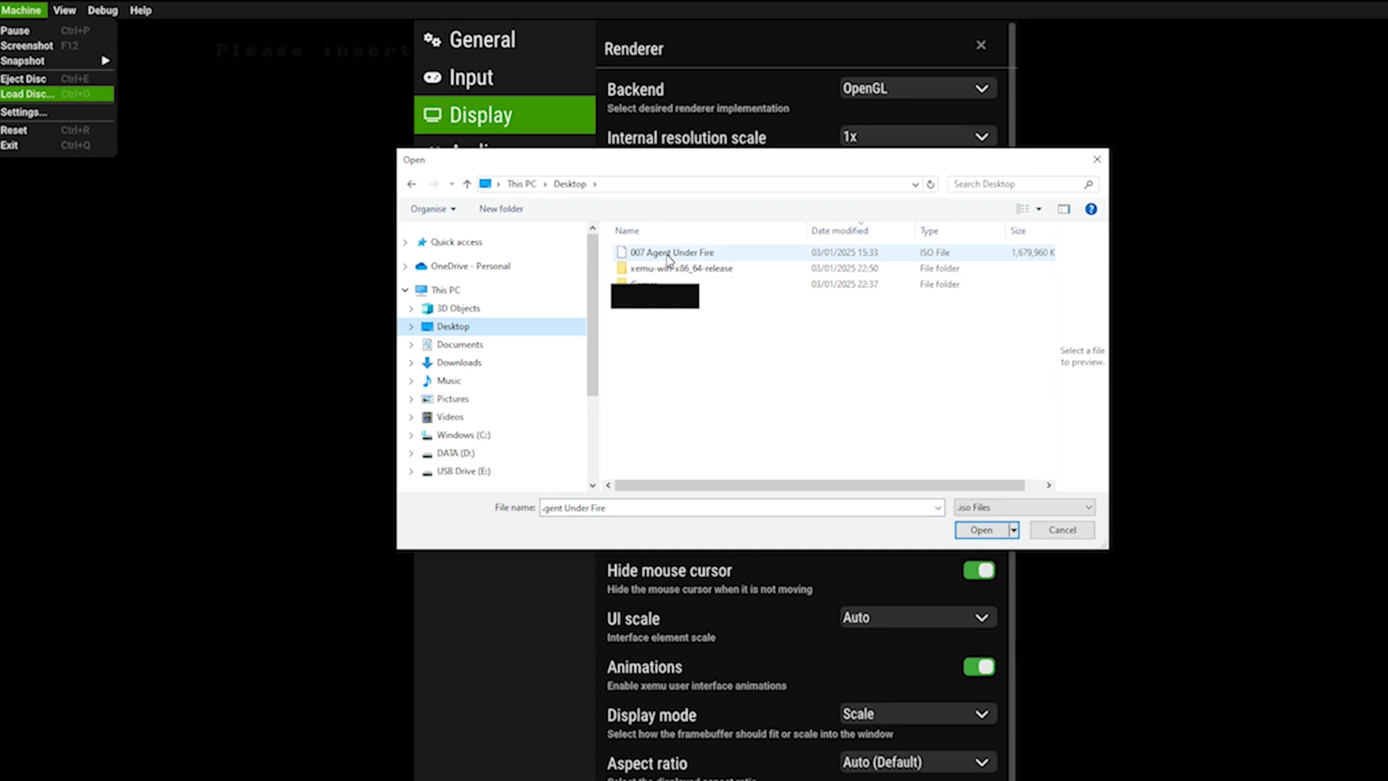
pyautogui.click(669, 259)
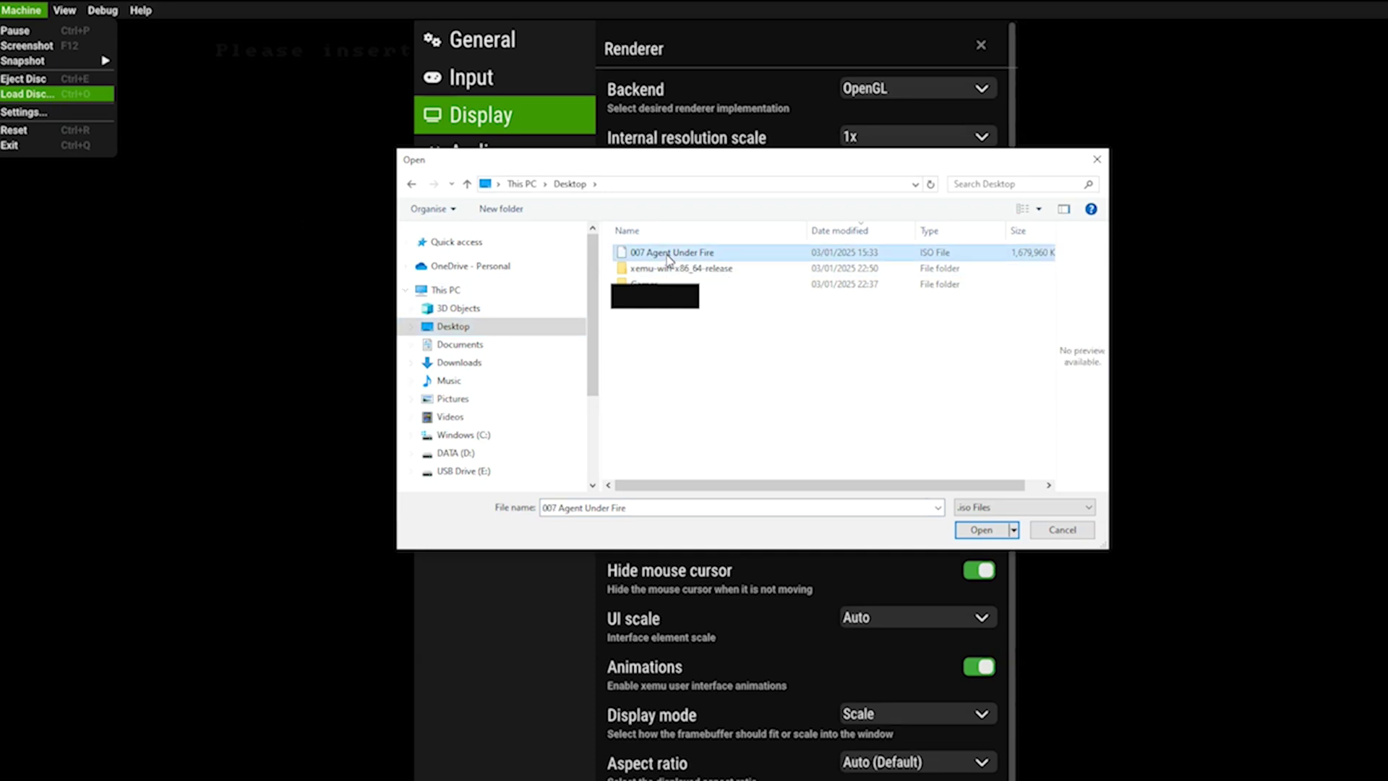
pyautogui.doubleClick(669, 258)
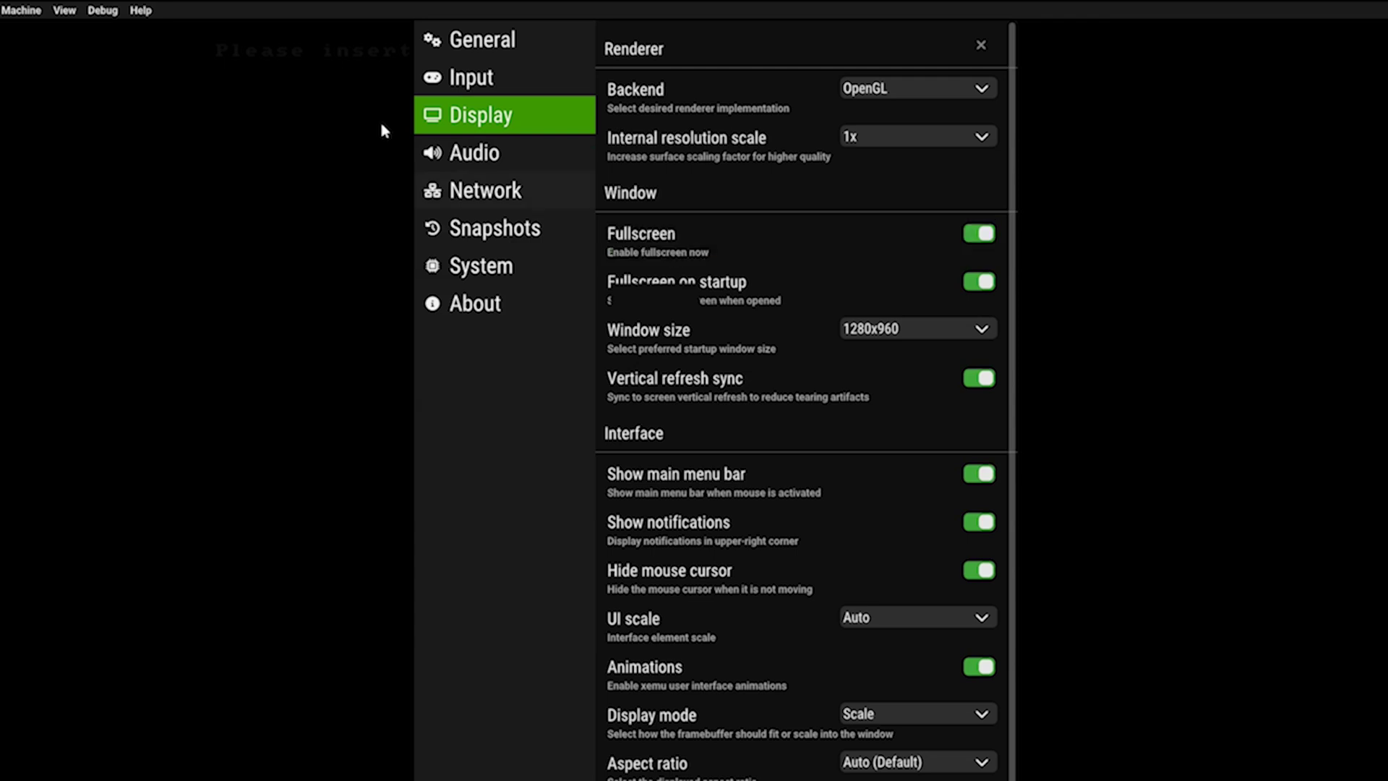
# - Bring up the commands for controlling the emulated machine
pyautogui.click(16, 13)
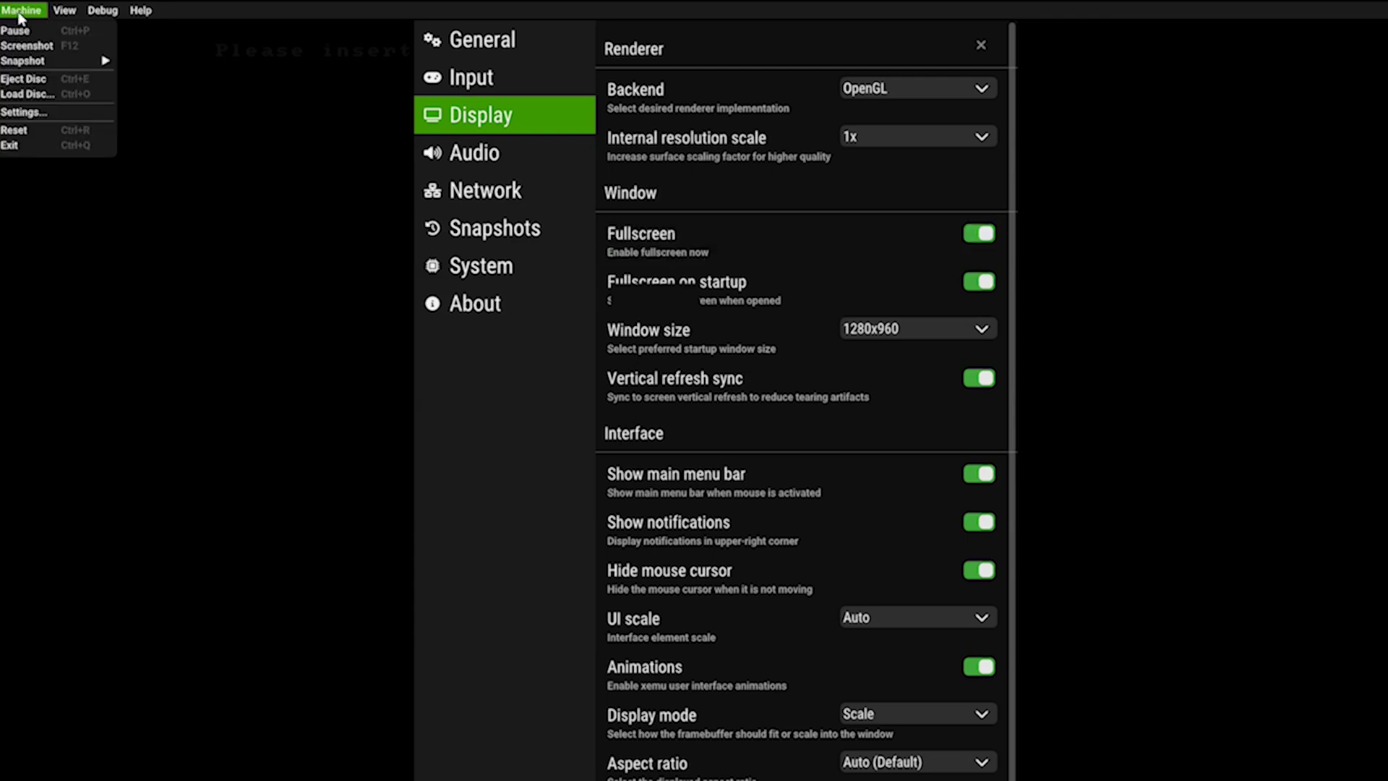